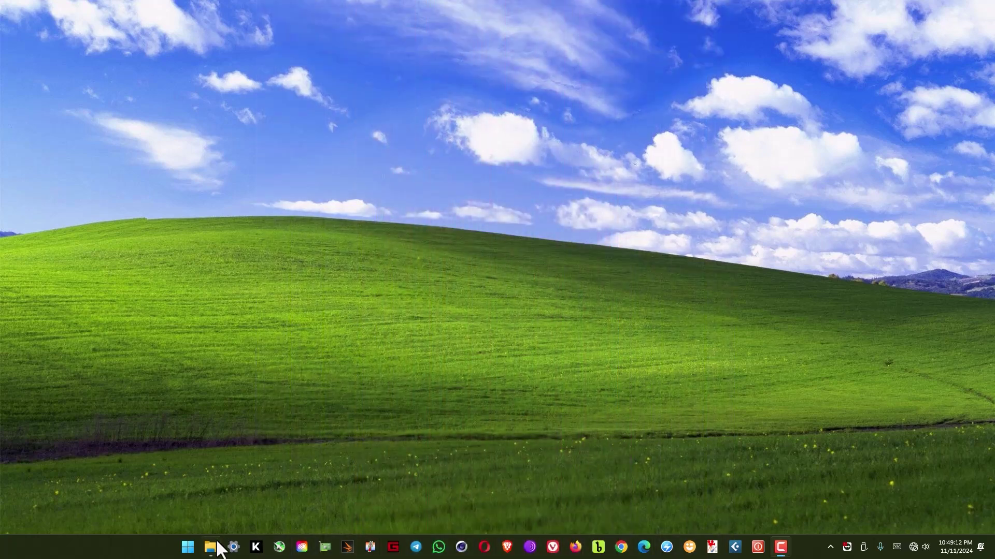
- Switch Real-time protection off under Windows Security's Virus & threat protection settings, then close the window
left_click(231, 549)
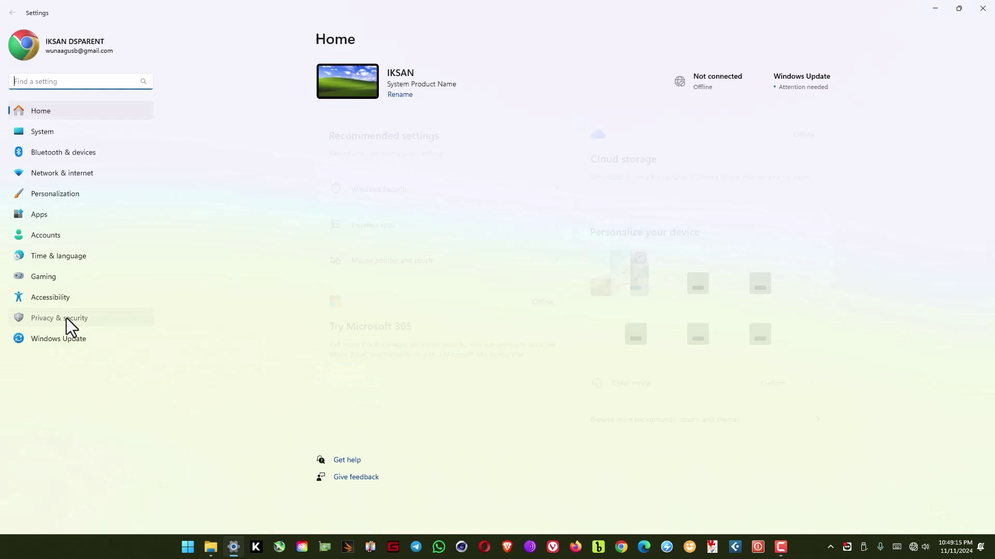
left_click(66, 319)
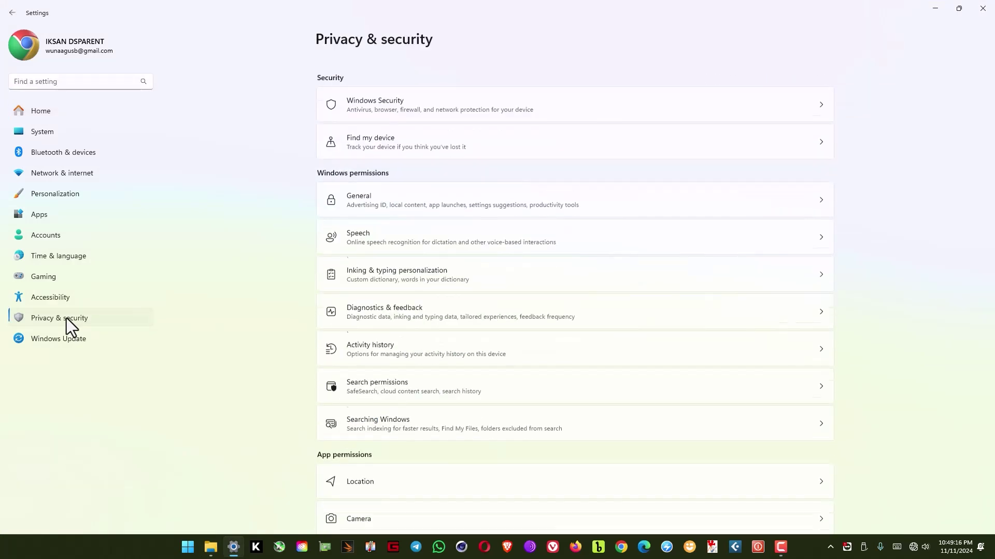
left_click(403, 101)
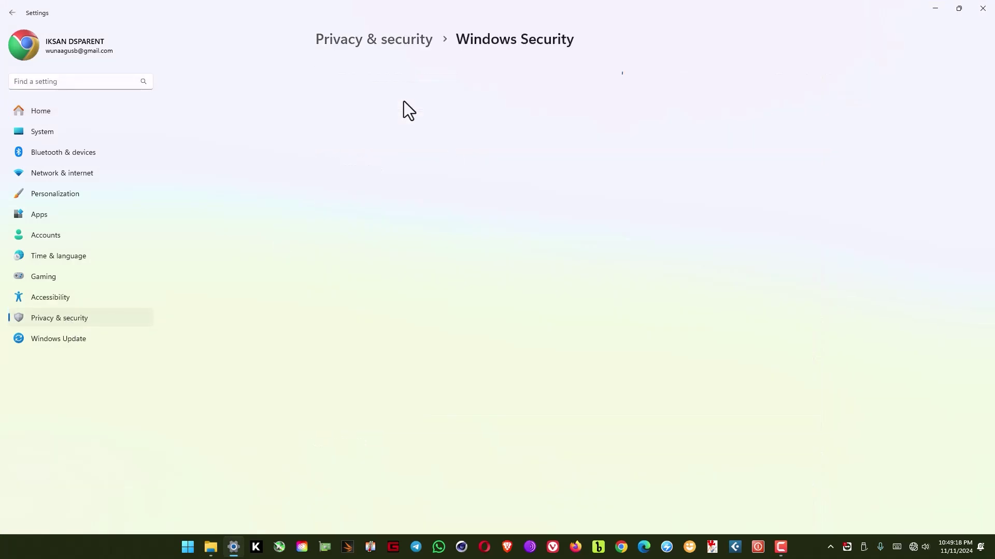
left_click(378, 153)
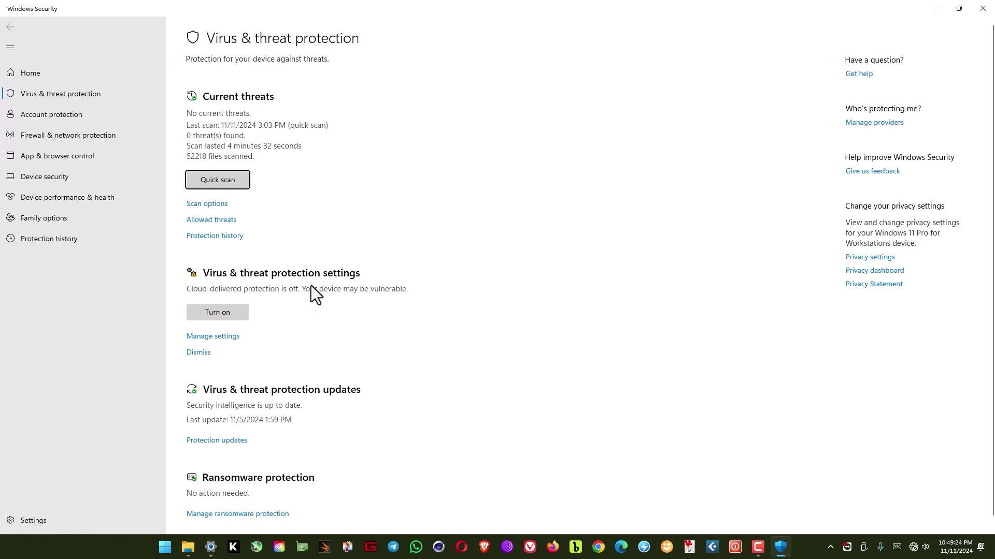
left_click(227, 337)
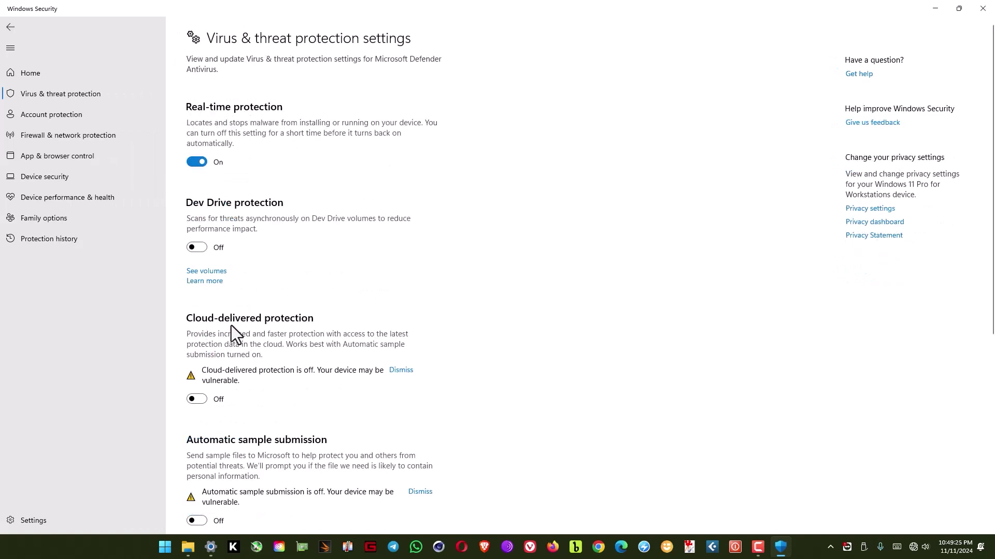
left_click(194, 162)
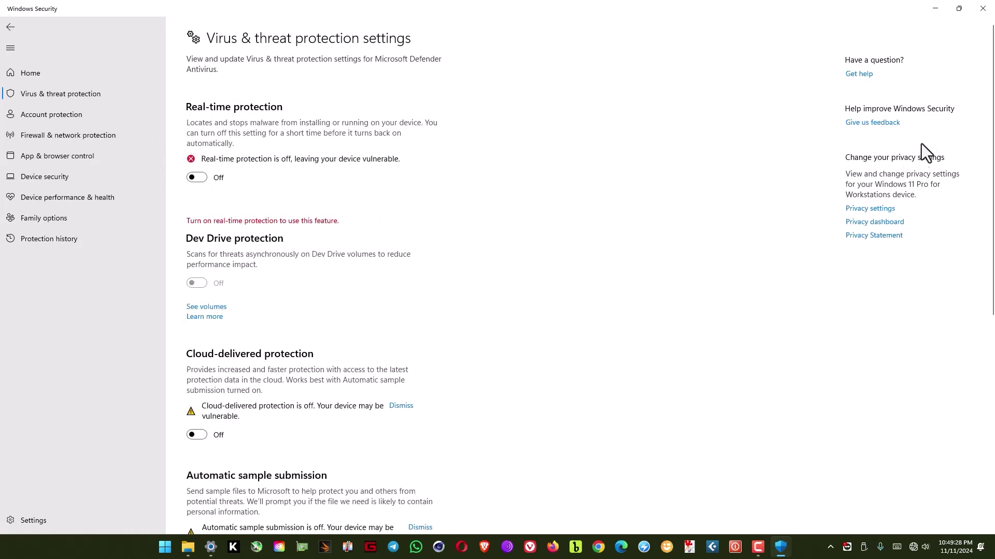
left_click(984, 8)
- Extract Adobe Illustrator 2025.rar in Comp 1 with WinRAR into an 'Adobe Illustrator 2025' folder
left_click(984, 8)
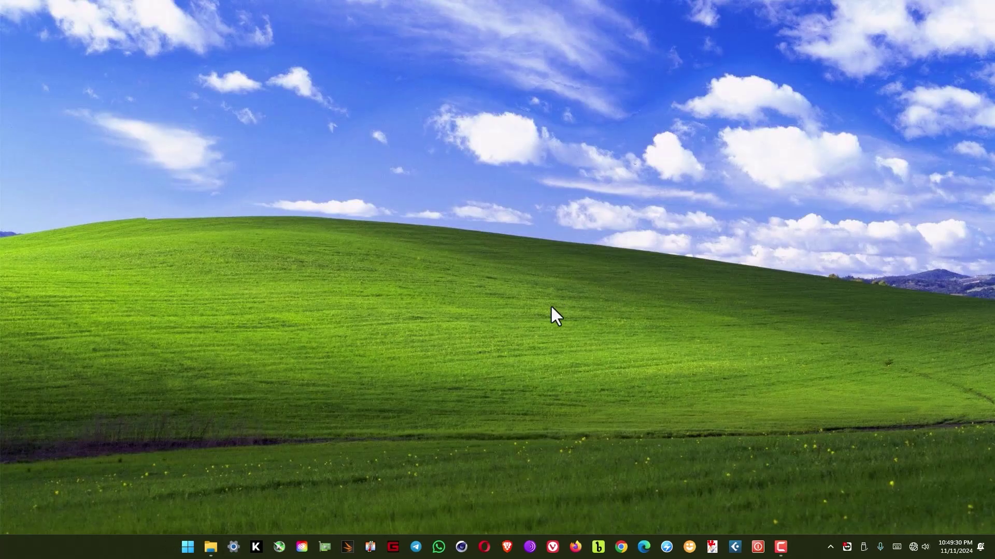
left_click(211, 548)
left_click(184, 169)
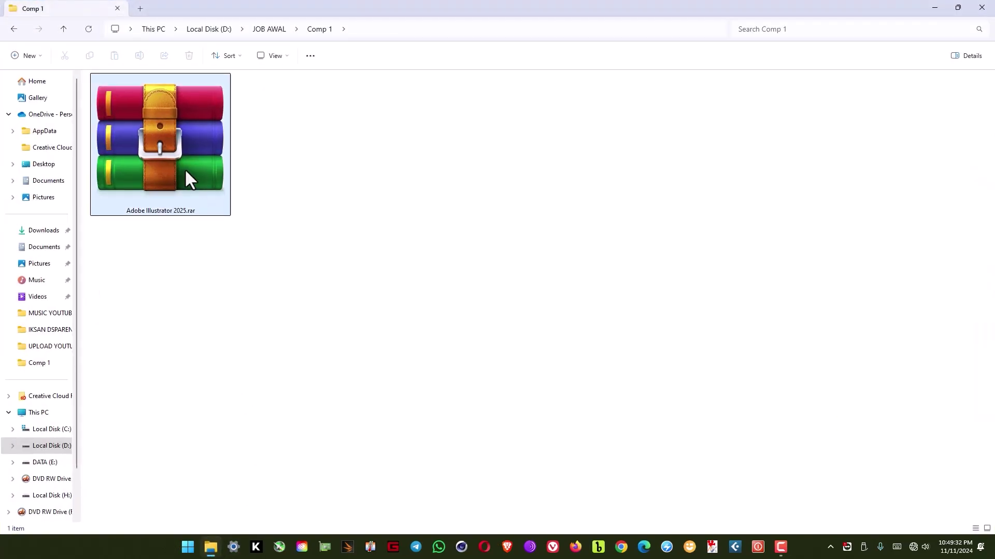
right_click(184, 169)
mouse_move(216, 188)
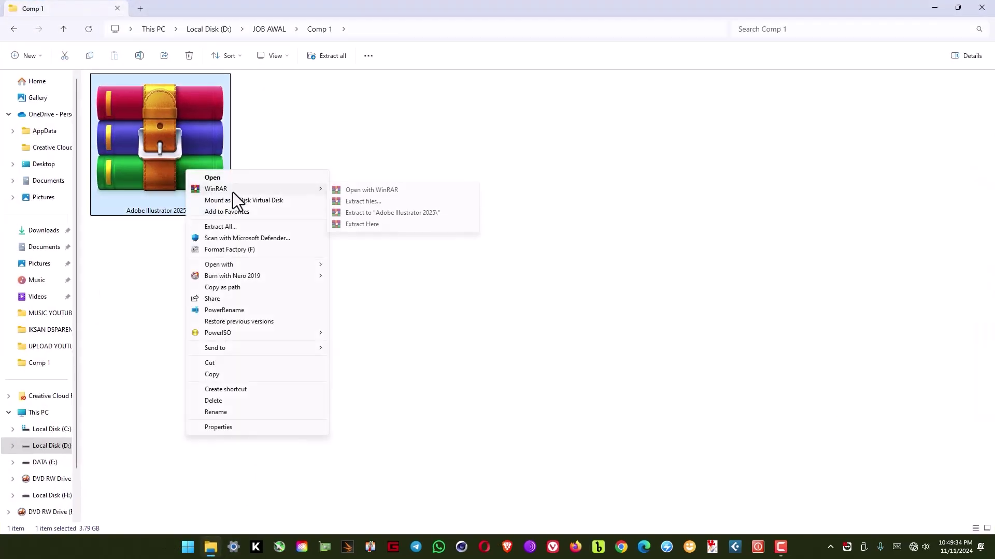
left_click(390, 215)
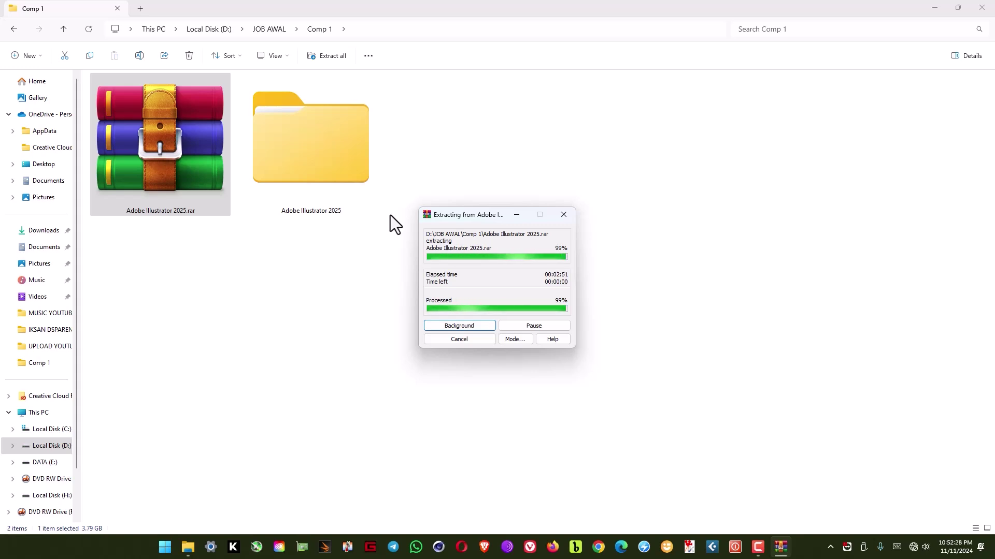
left_click(390, 215)
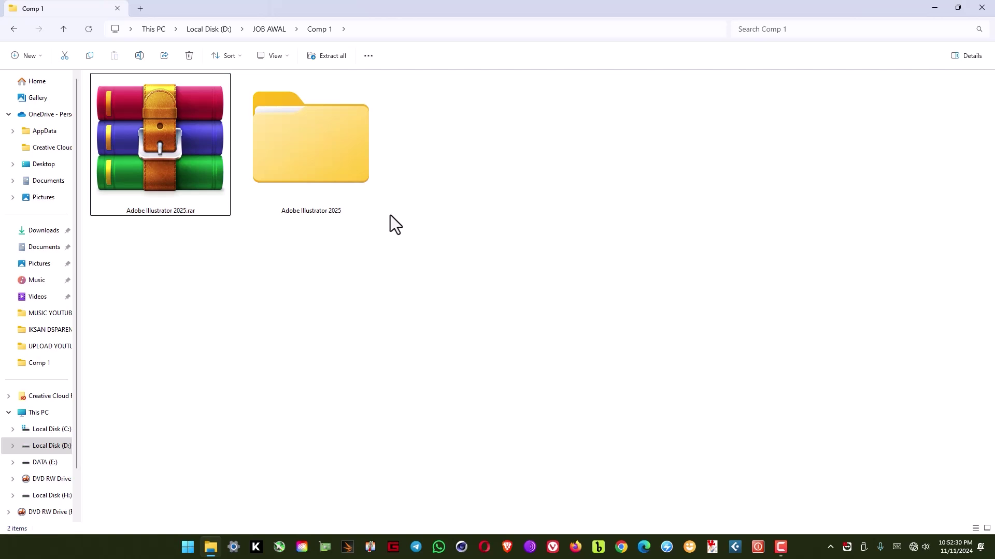
- Read BACA PETUNJUK INSTALL.txt from the nested Adobe Illustrator 2025 folder in Notepad, then close it
double_click(319, 155)
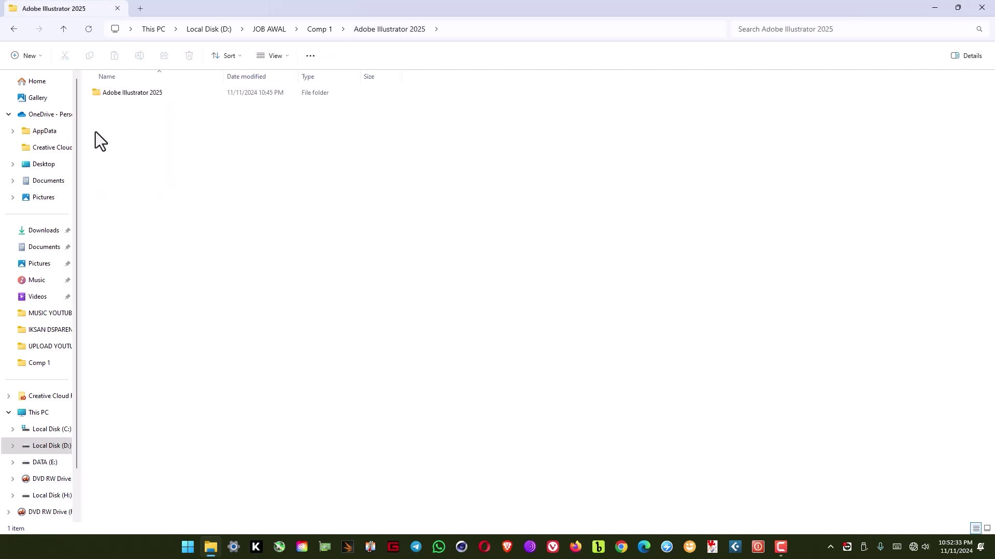
double_click(126, 93)
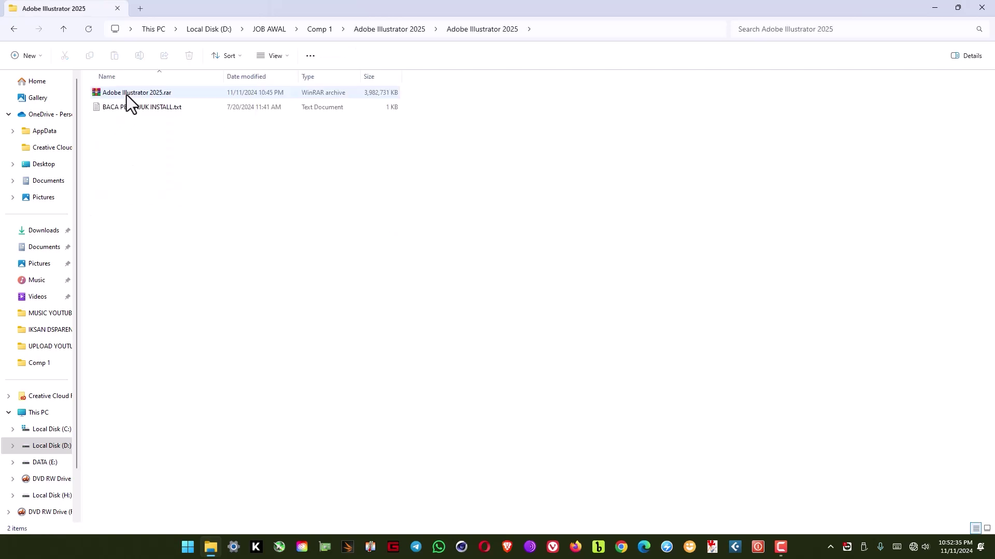
left_click(128, 110)
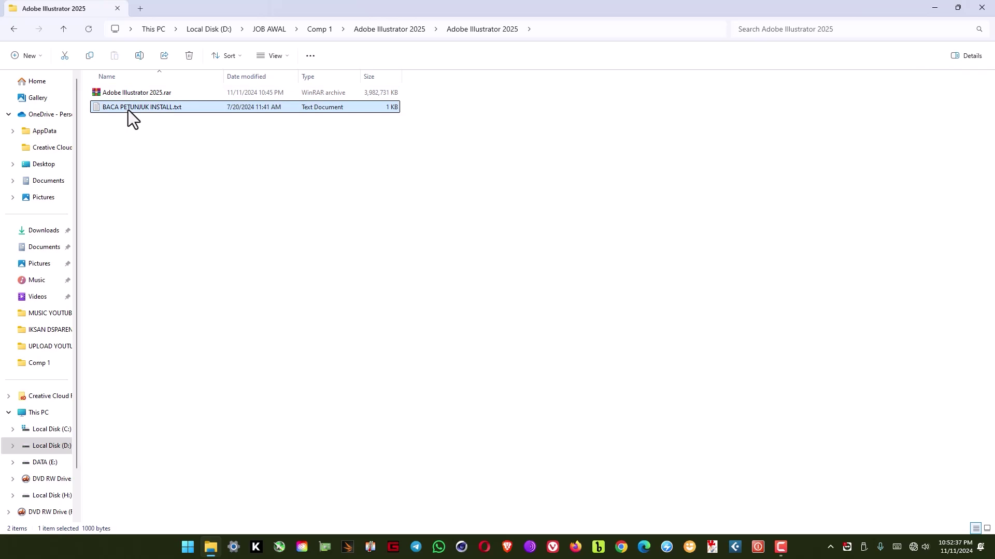
double_click(129, 110)
left_click_drag(493, 160, 339, 108)
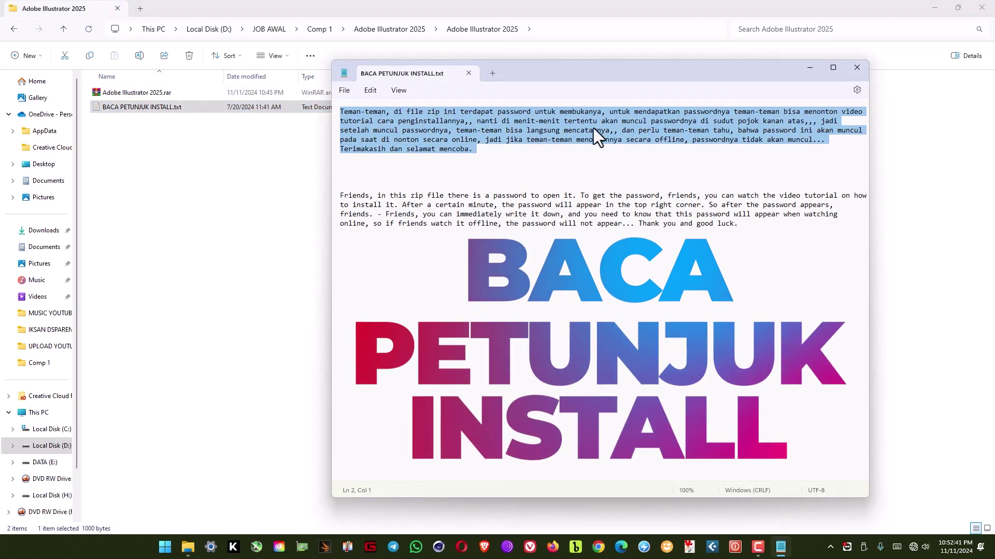
left_click(855, 70)
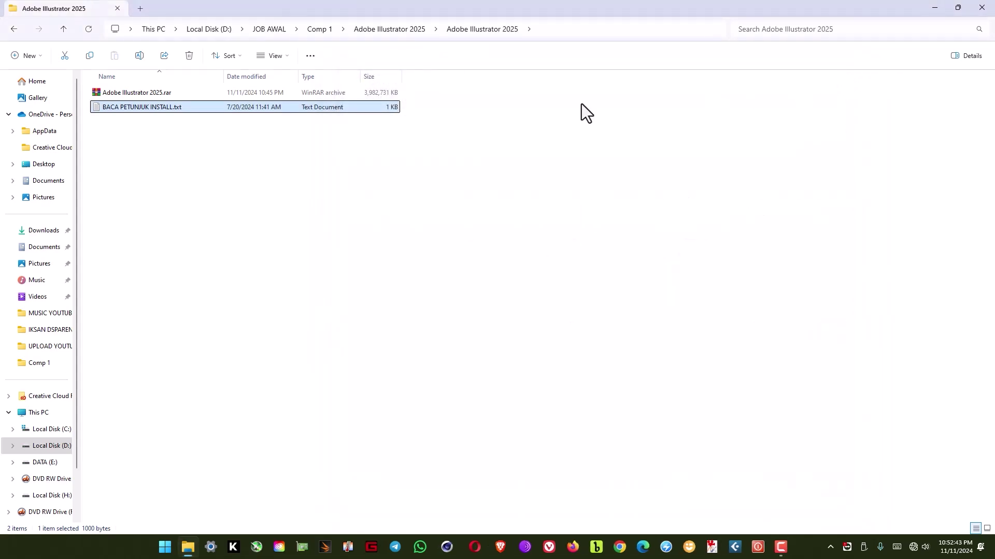
- Extract the inner Adobe Illustrator 2025.rar with WinRAR, entering the archive password
right_click(132, 93)
mouse_move(162, 112)
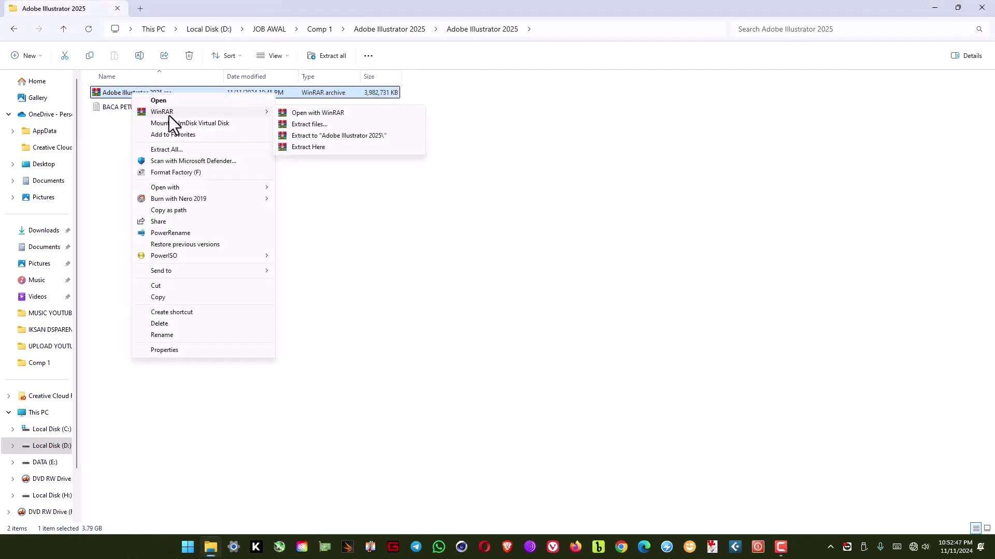
left_click(347, 137)
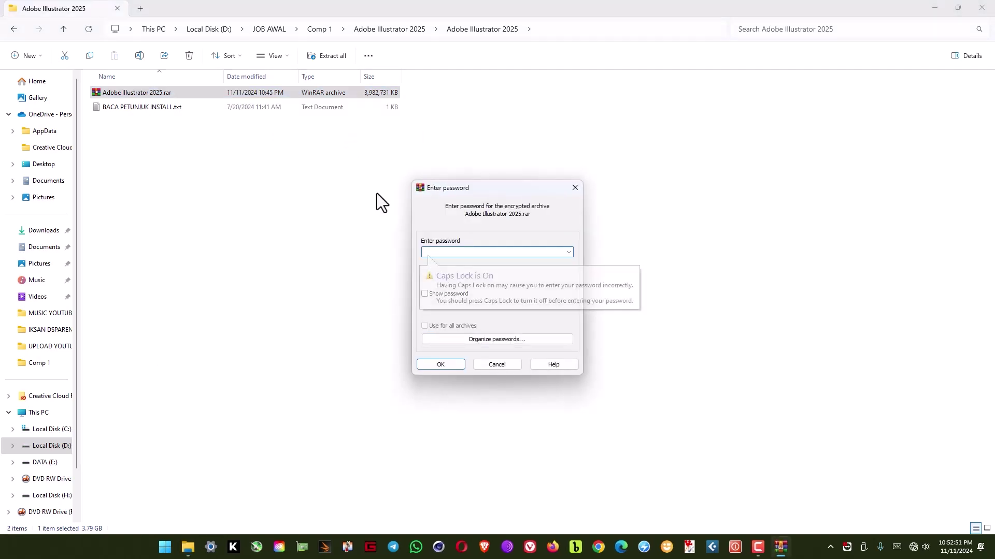
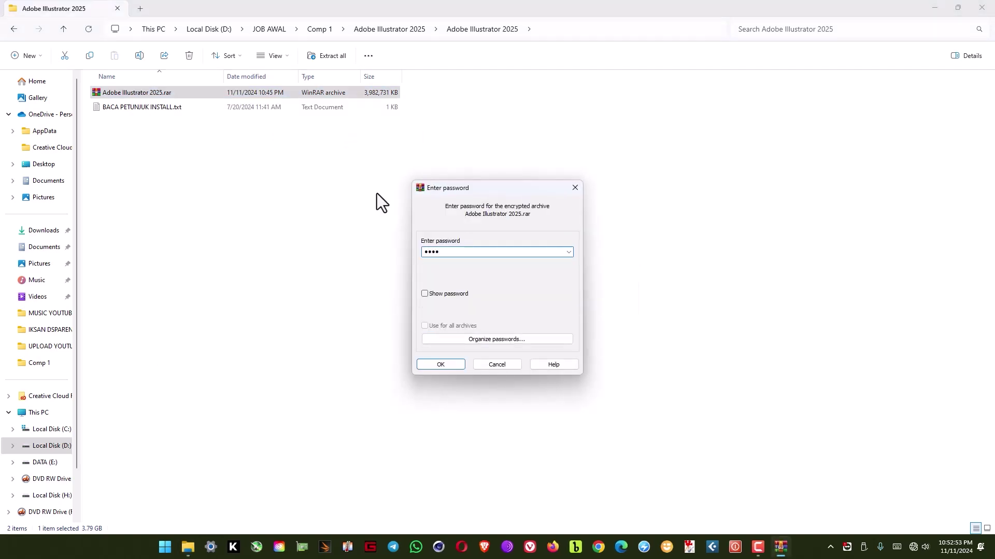
left_click(445, 367)
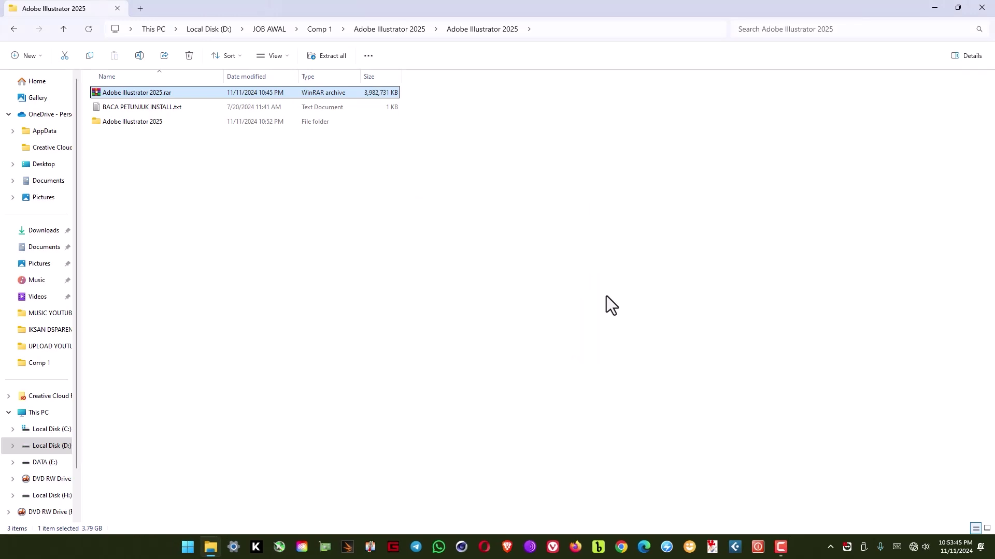
left_click(606, 296)
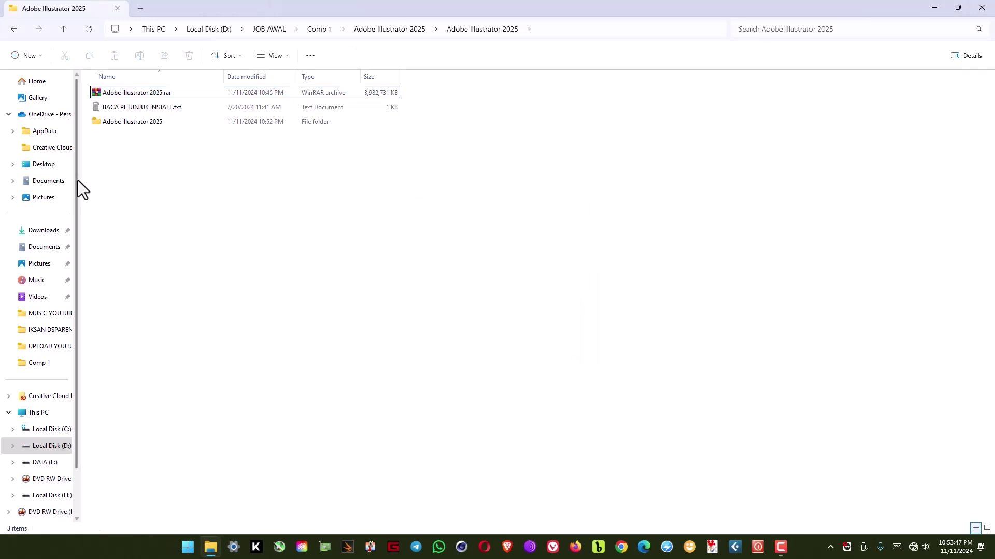
- Open Adobe Illustrator 2025.iso from the extracted folders in WinRAR and select autoplay.exe
double_click(129, 123)
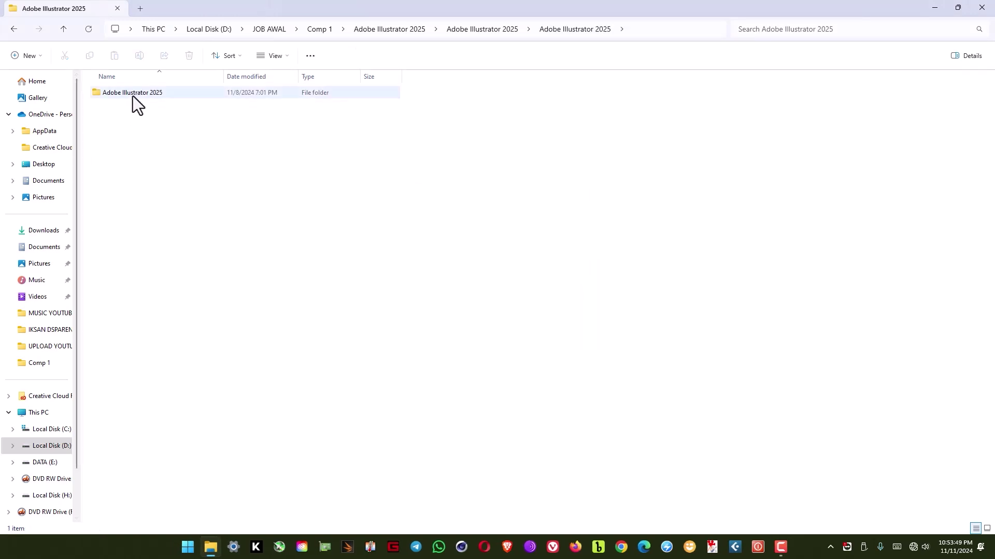
left_click(133, 93)
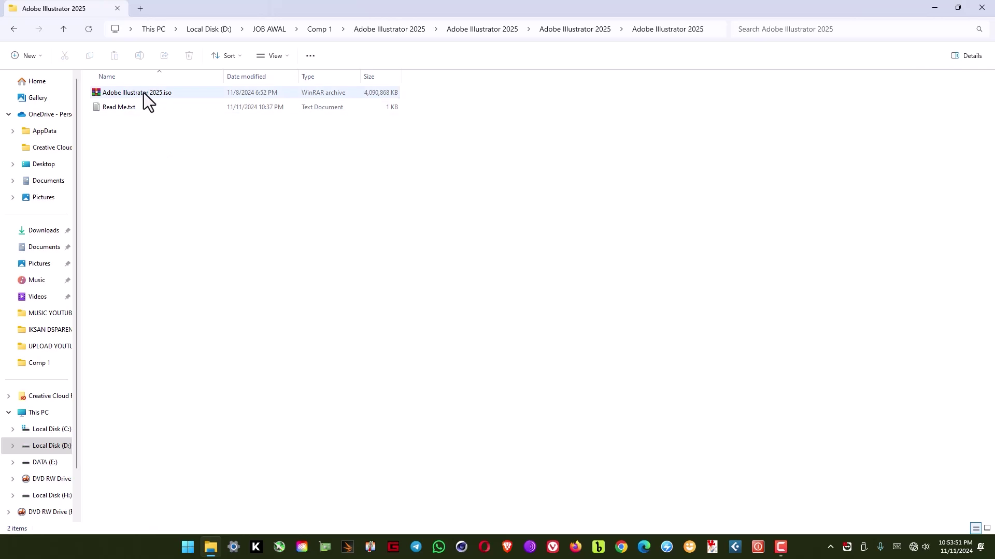
left_click(144, 93)
right_click(144, 92)
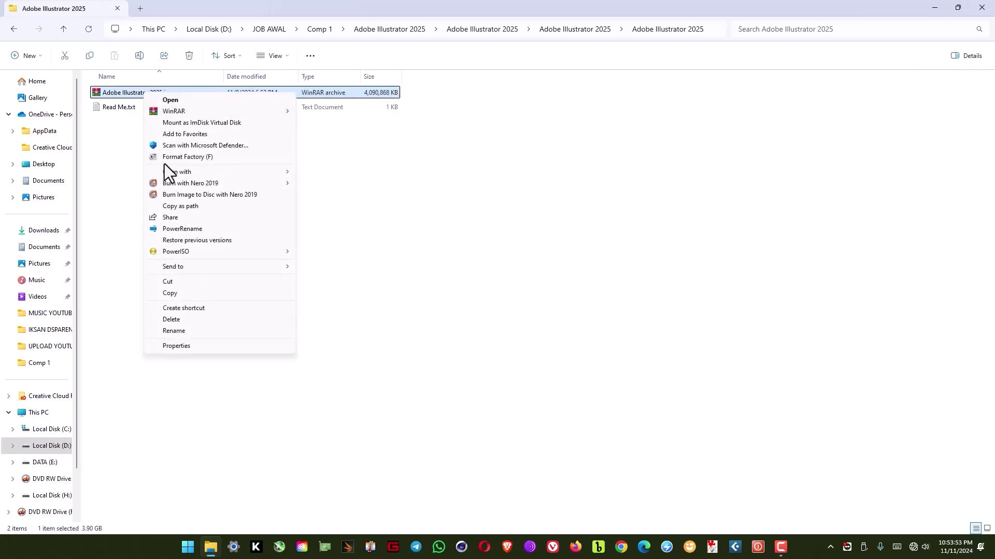
mouse_move(177, 172)
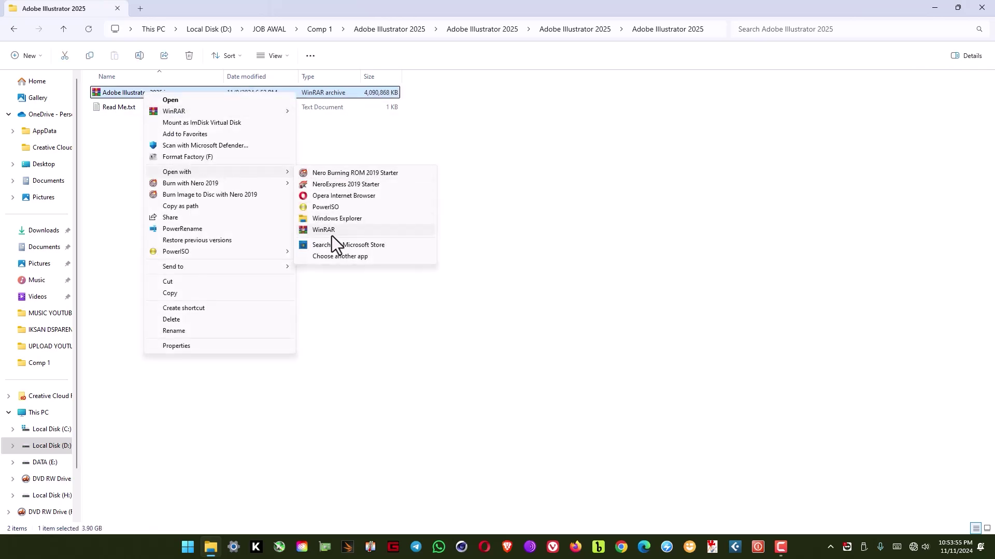
left_click(328, 231)
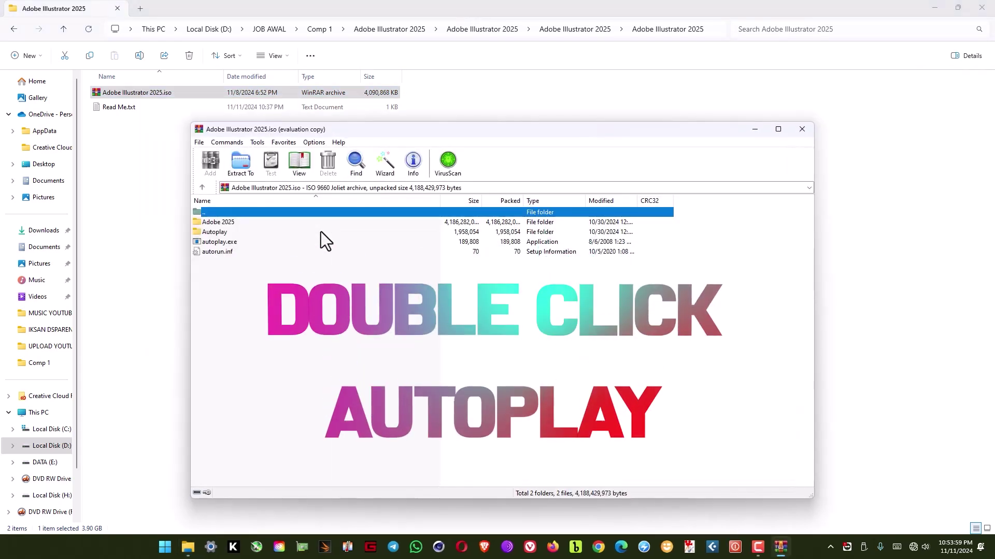
left_click(205, 244)
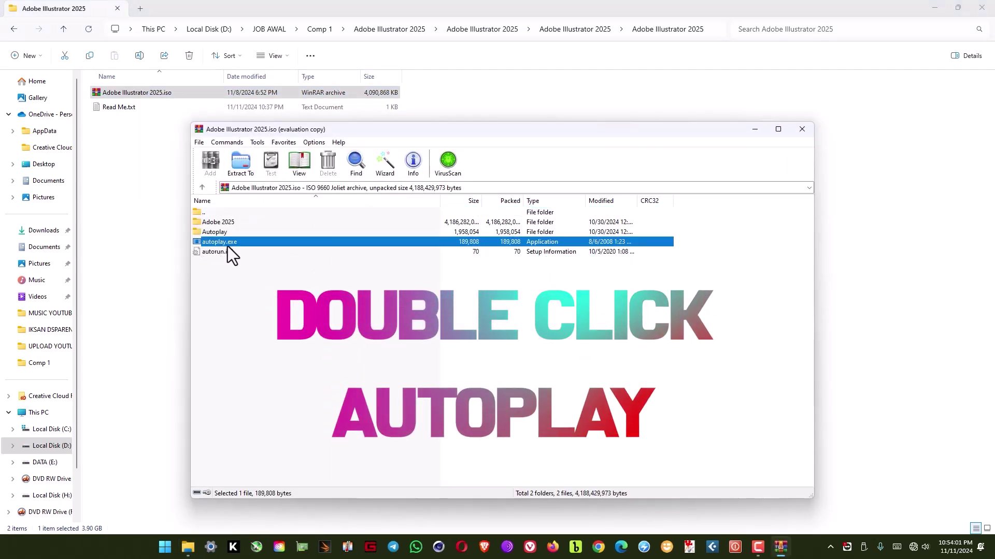
- Run autoplay.exe, start the install, and quit after it fails with Error Code 87
double_click(222, 241)
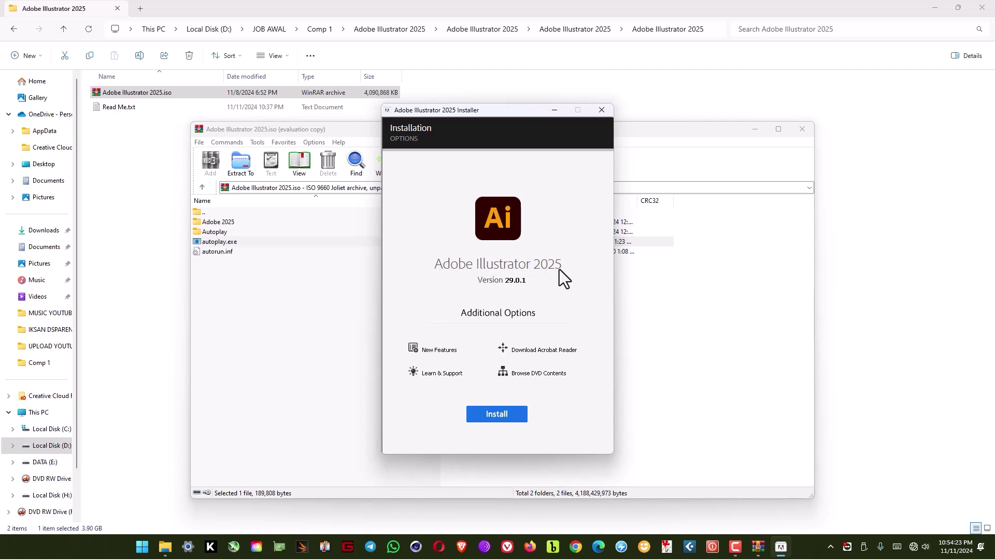
left_click(497, 417)
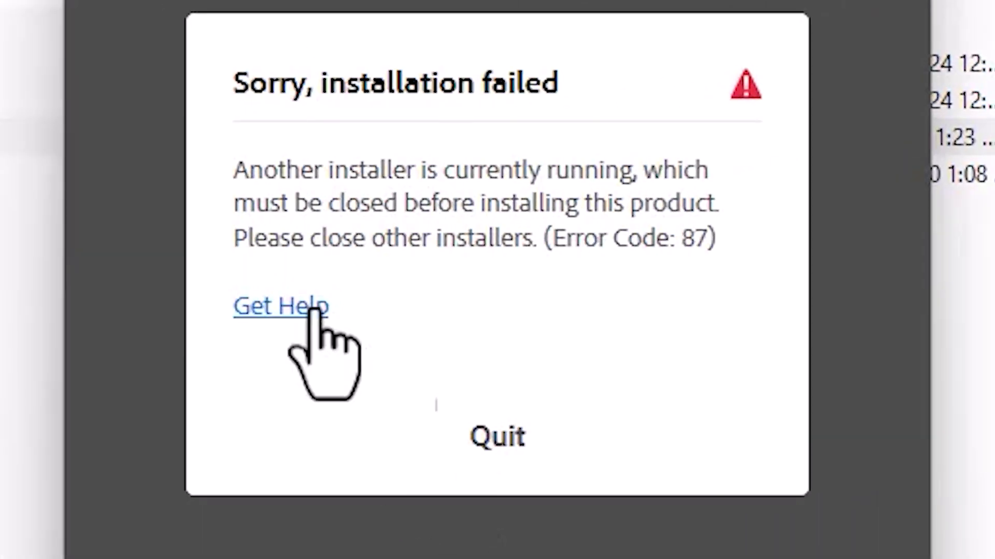
left_click(439, 286)
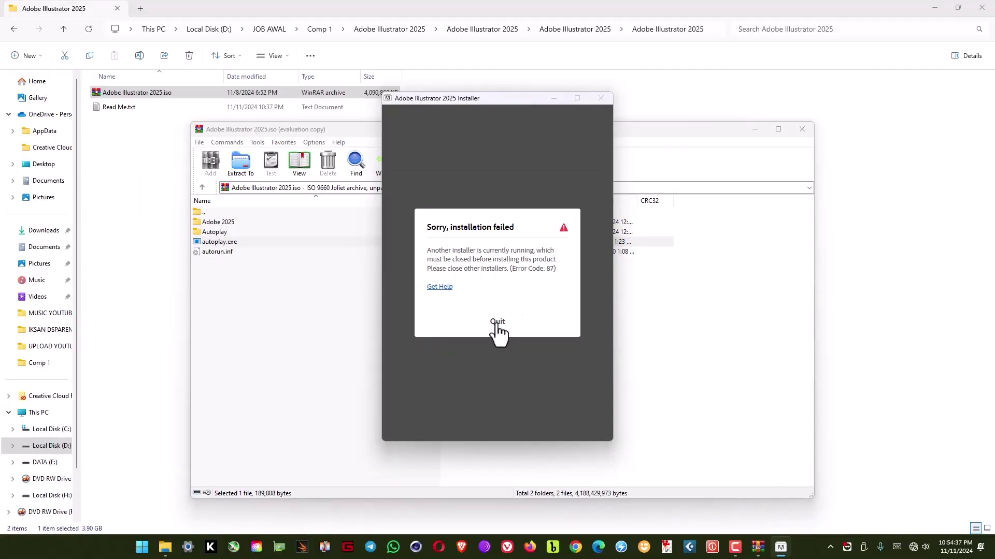
left_click(496, 322)
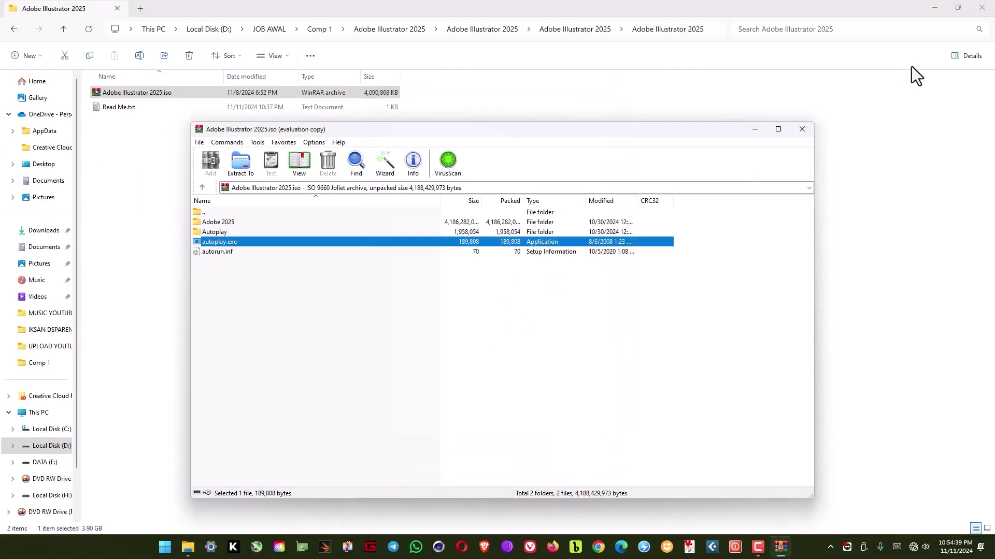
- Open Task Manager's Details process list and locate msiexec.exe
left_click(934, 8)
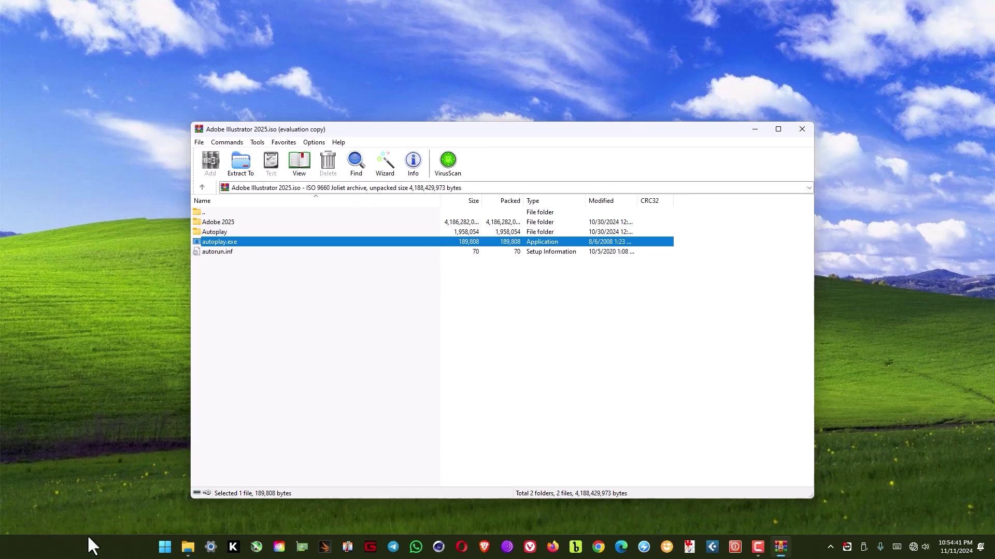
right_click(75, 552)
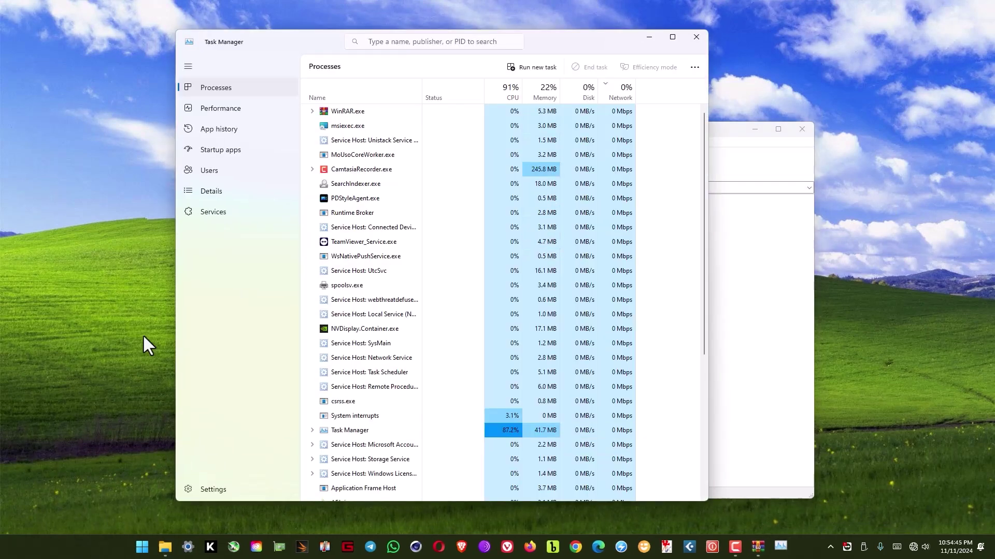
left_click(208, 193)
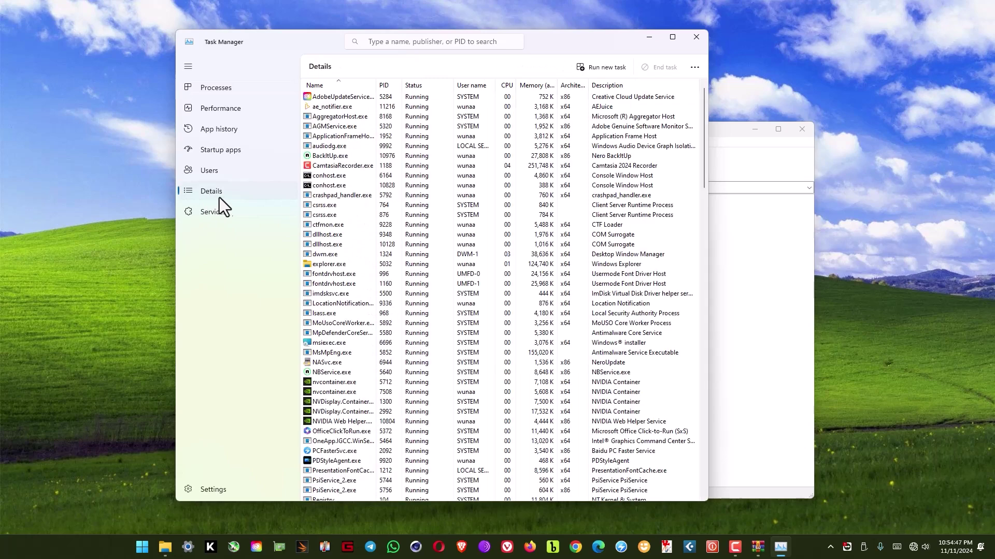
left_click(362, 215)
key("m")
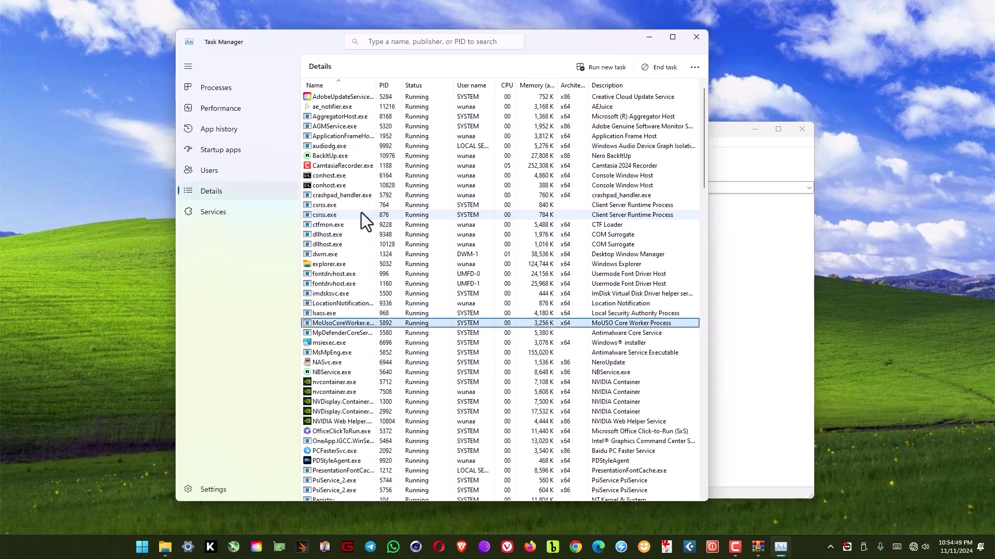
key("s")
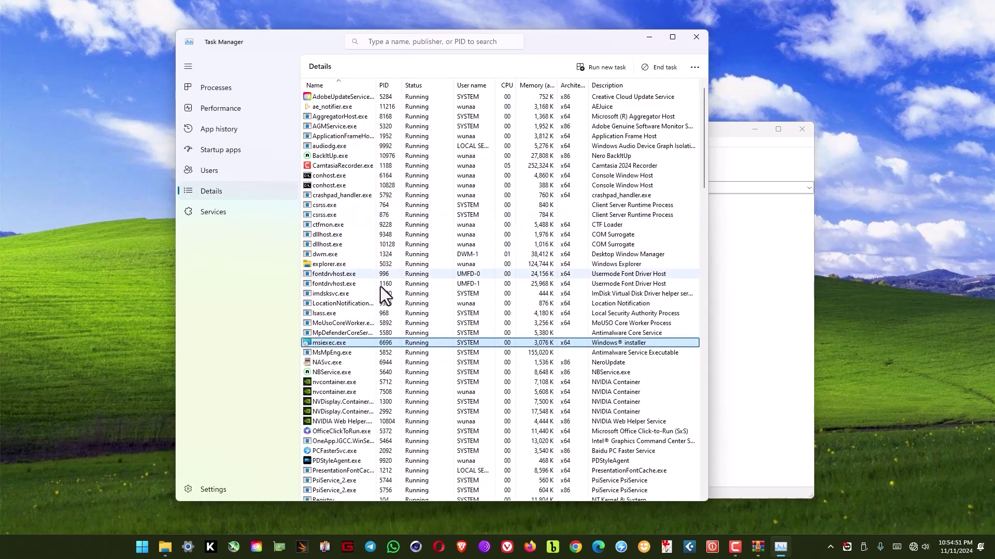
scroll(338, 352, "down", 2)
scroll(337, 343, "down", 3)
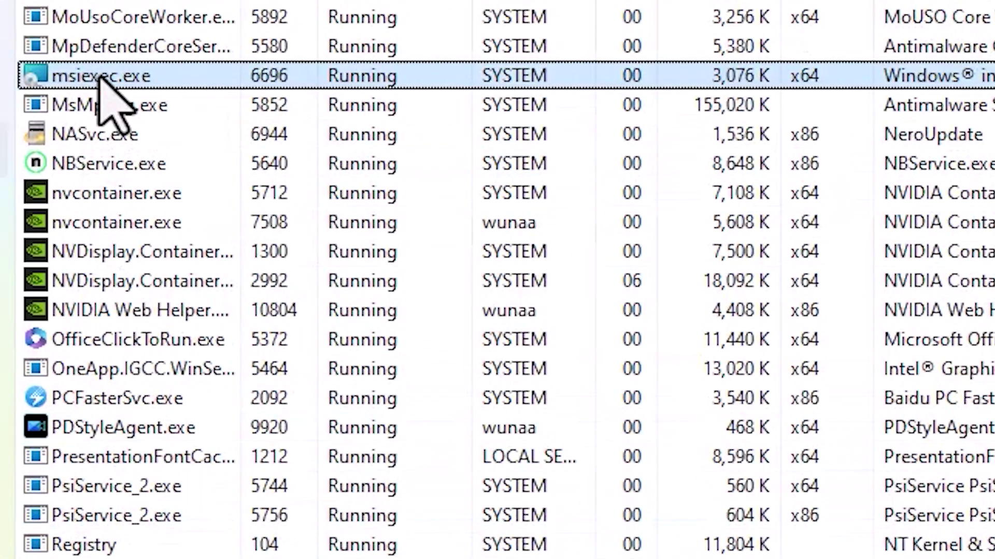
- End msiexec.exe repeatedly until it no longer appears, then close Task Manager
right_click(101, 77)
left_click(190, 103)
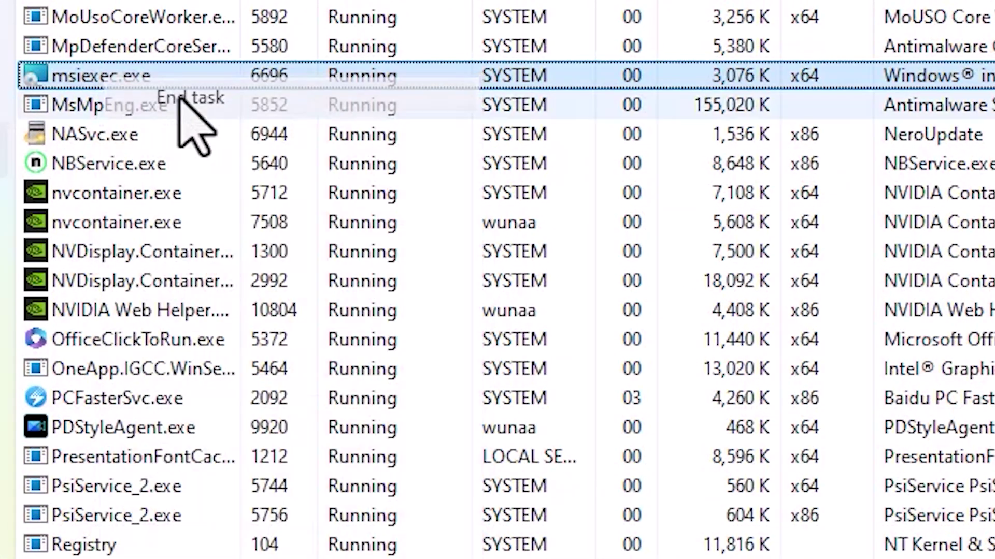
left_click(244, 482)
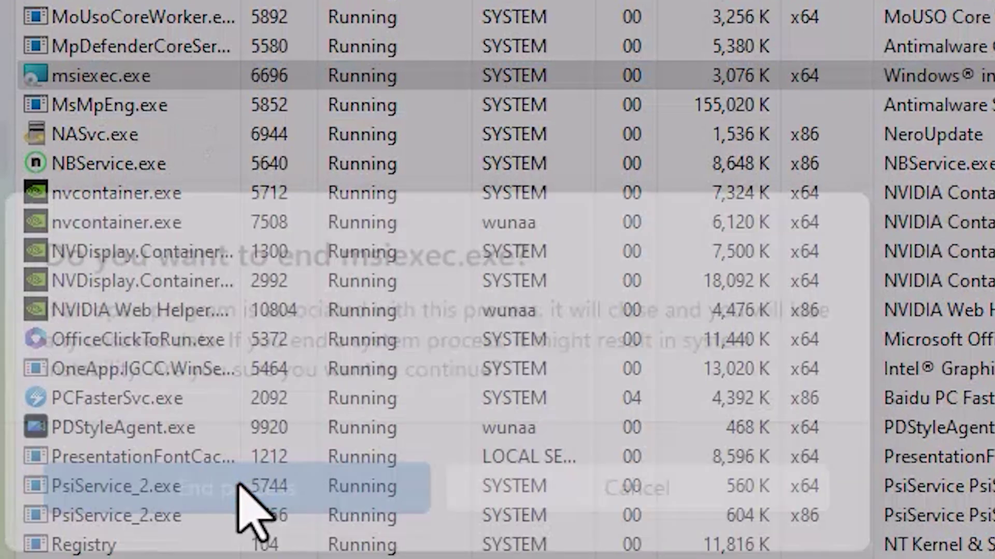
left_click(102, 81)
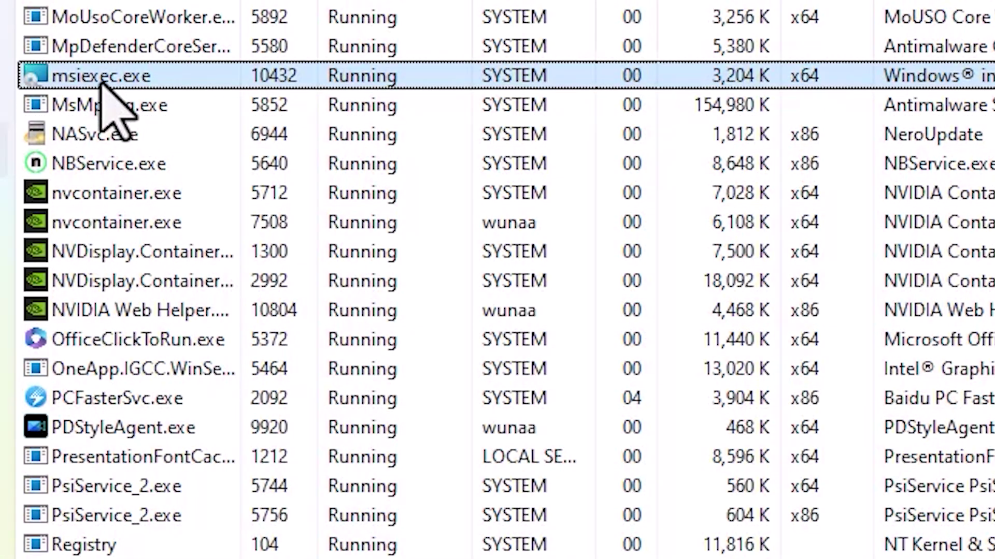
right_click(128, 87)
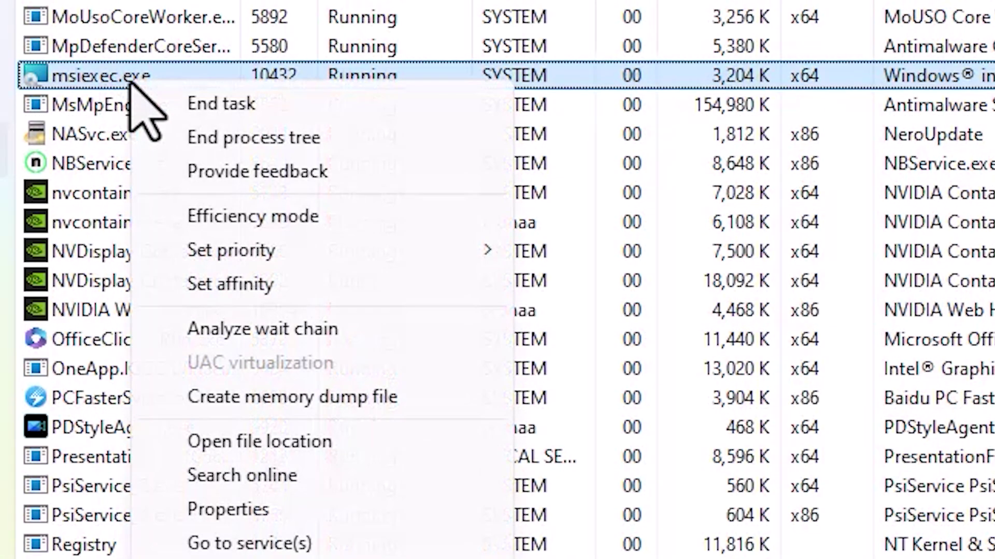
left_click(200, 107)
left_click(231, 471)
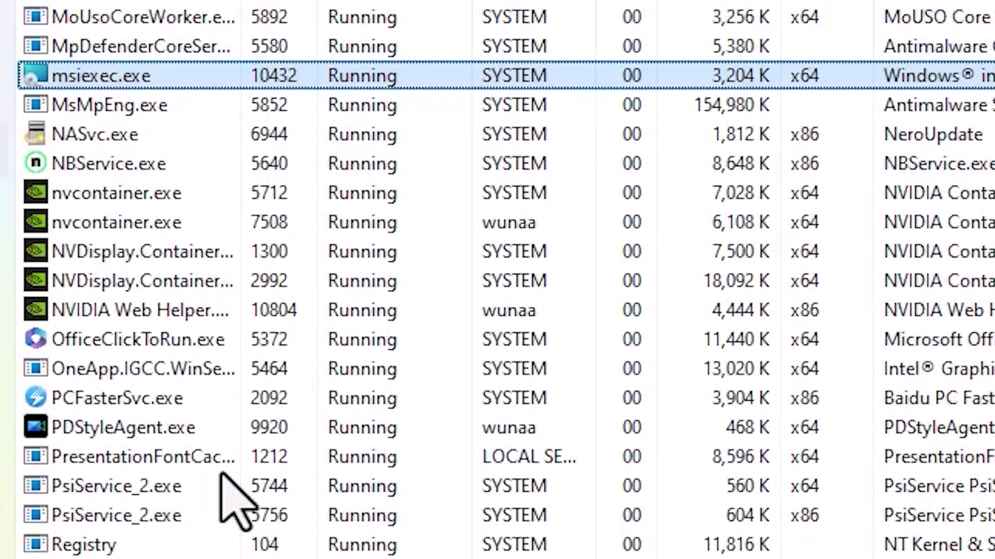
left_click(117, 77)
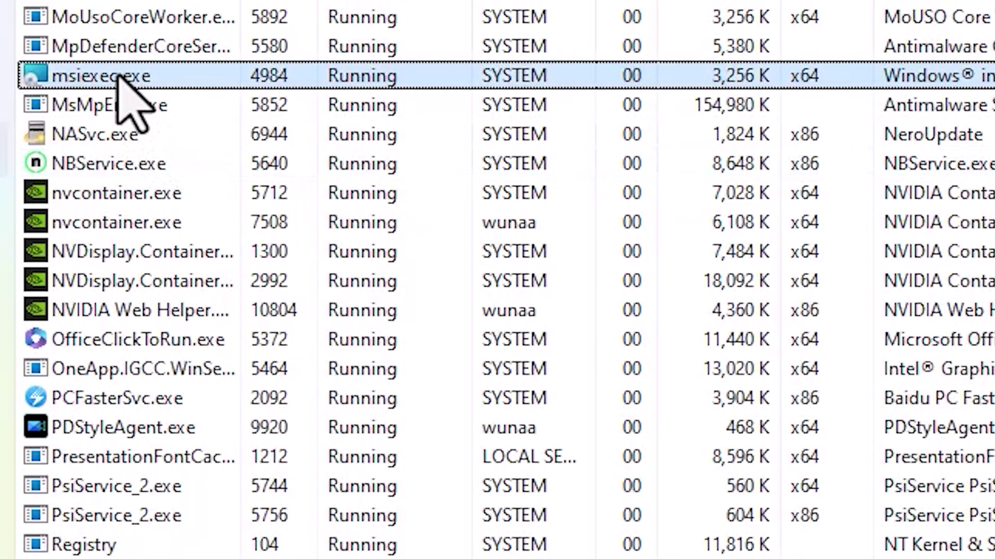
right_click(116, 75)
left_click(200, 99)
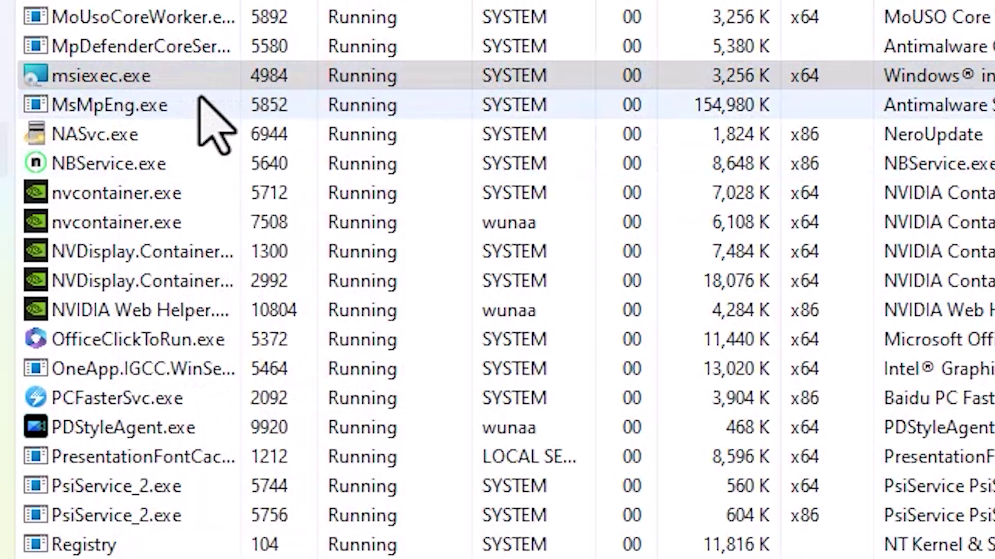
left_click(262, 476)
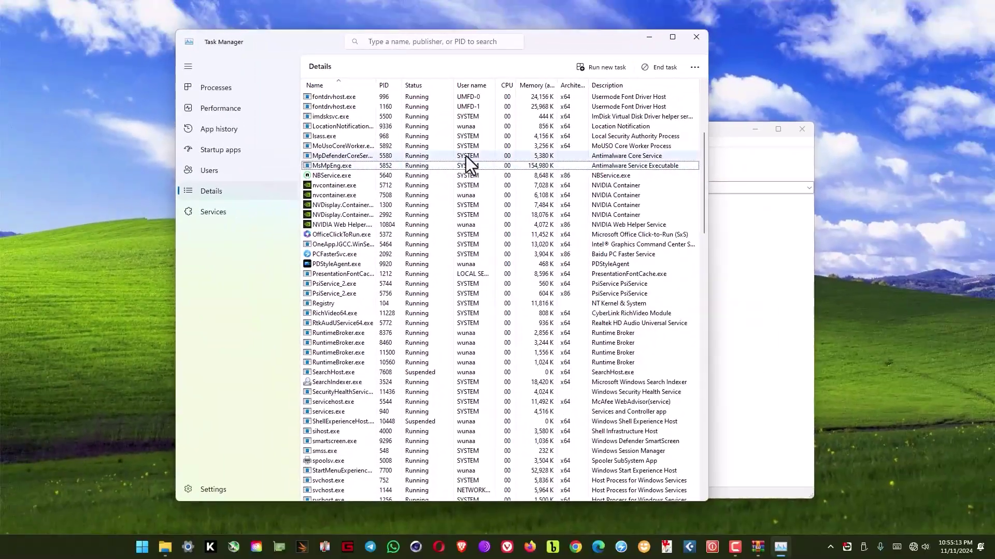
left_click(697, 38)
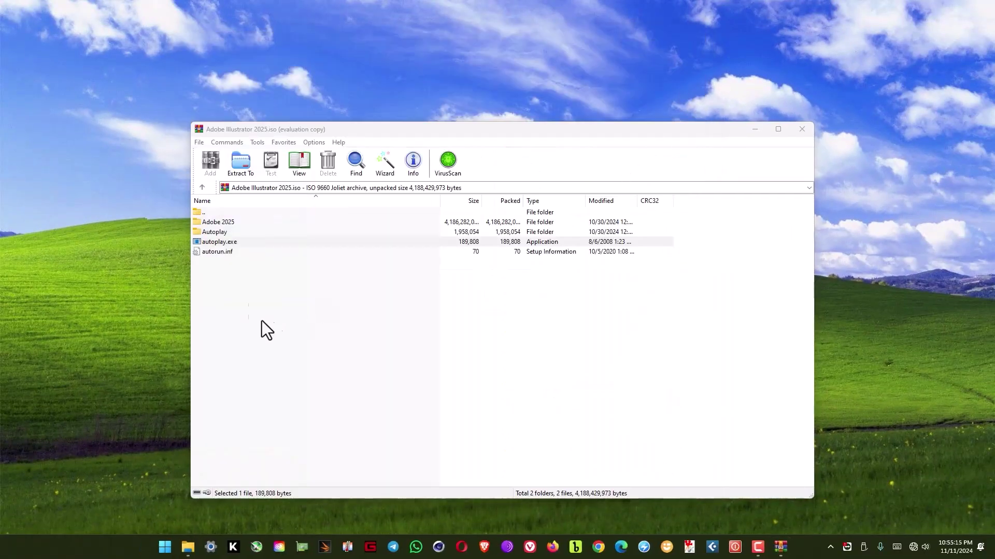
- Run autoplay.exe and install Illustrator 2025 in English (North America) at the Default Location
left_click(224, 242)
double_click(213, 241)
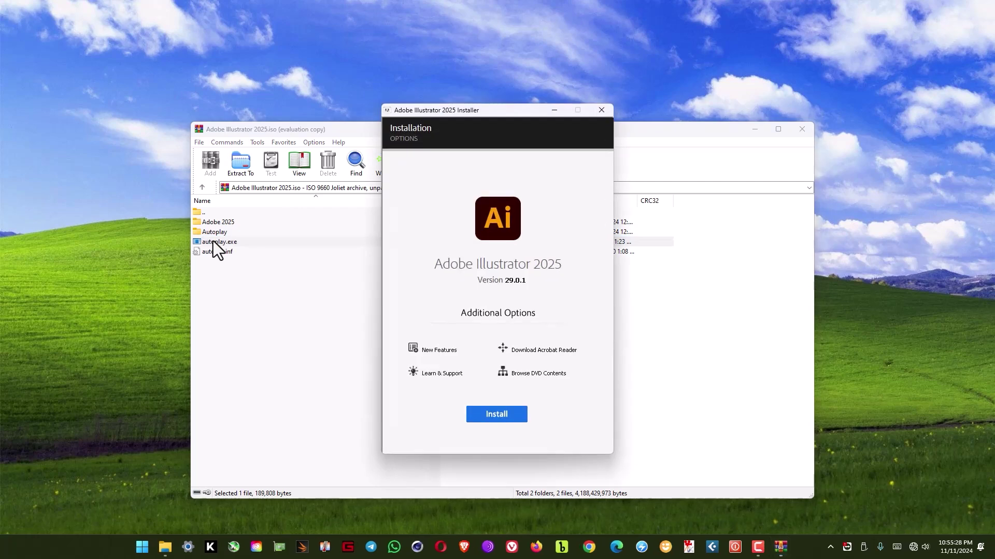
left_click(492, 419)
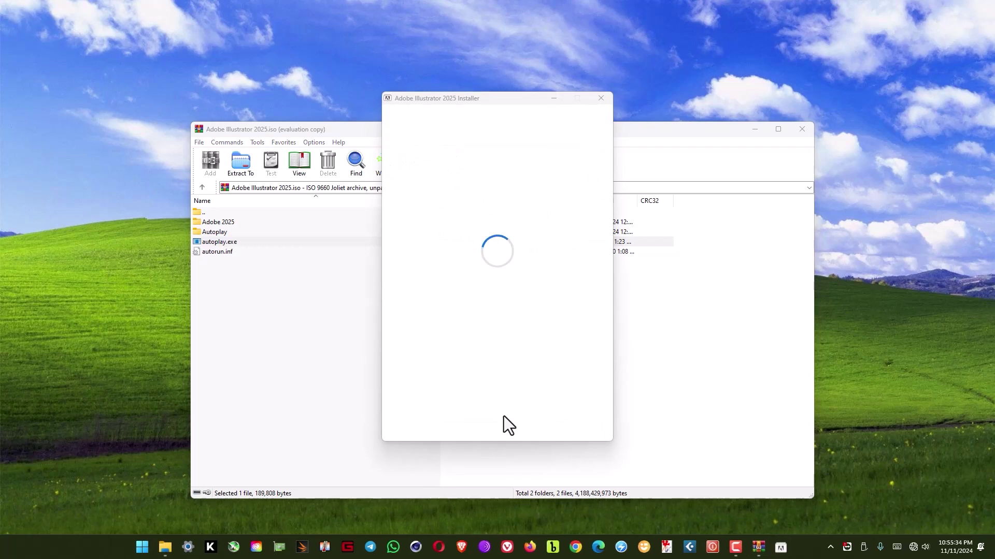
left_click(506, 407)
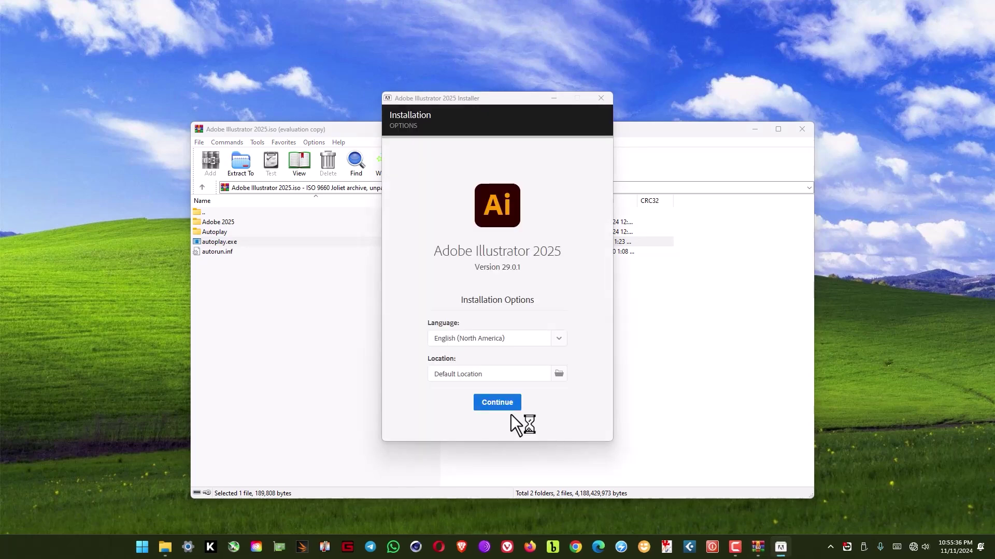
left_click(501, 406)
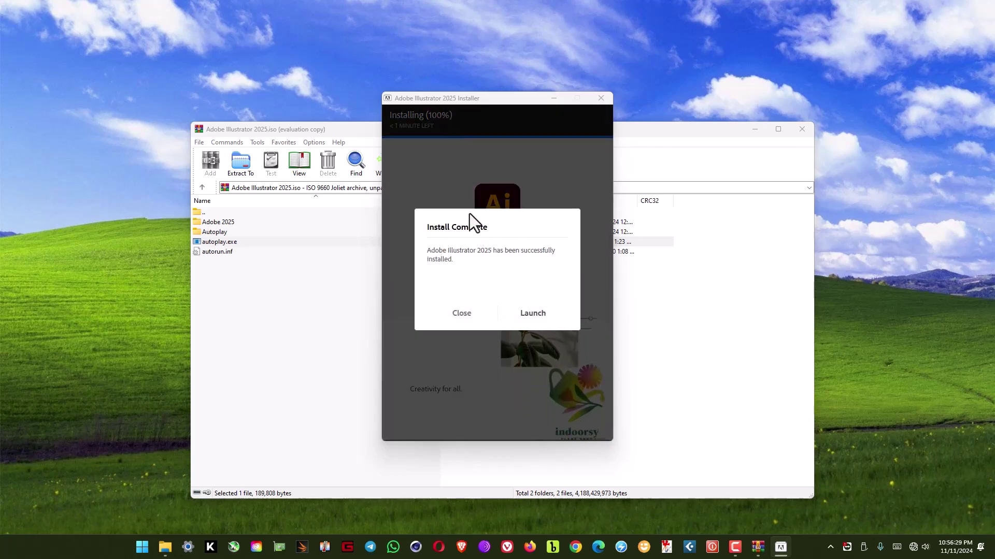
- Close the Install Complete dialog and WinRAR, then restart Windows from Start > Power
left_click(461, 312)
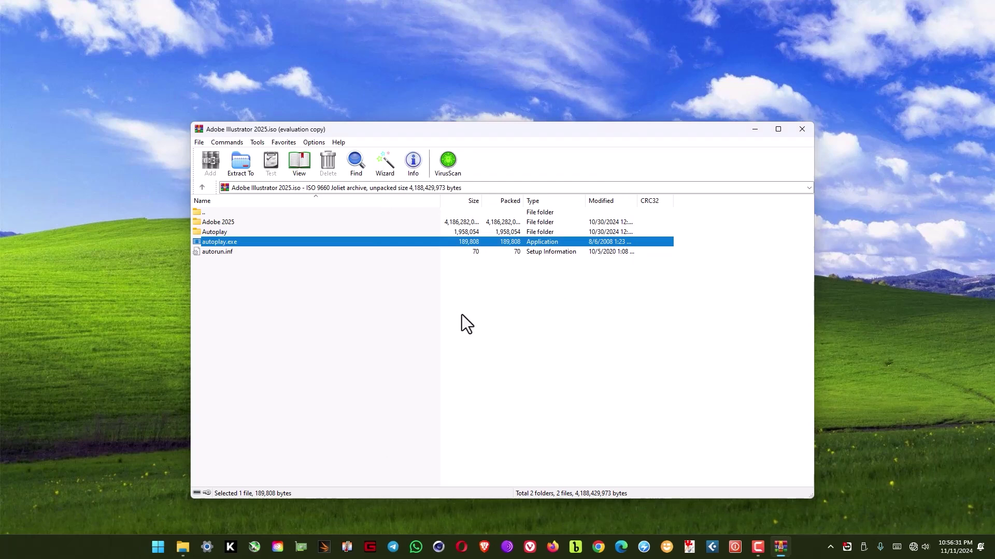
left_click(809, 131)
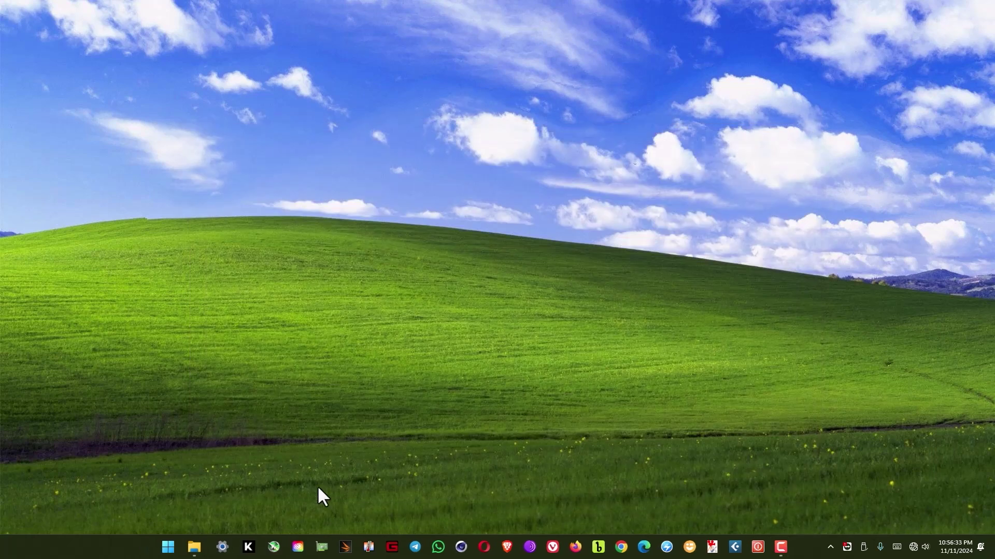
left_click(182, 556)
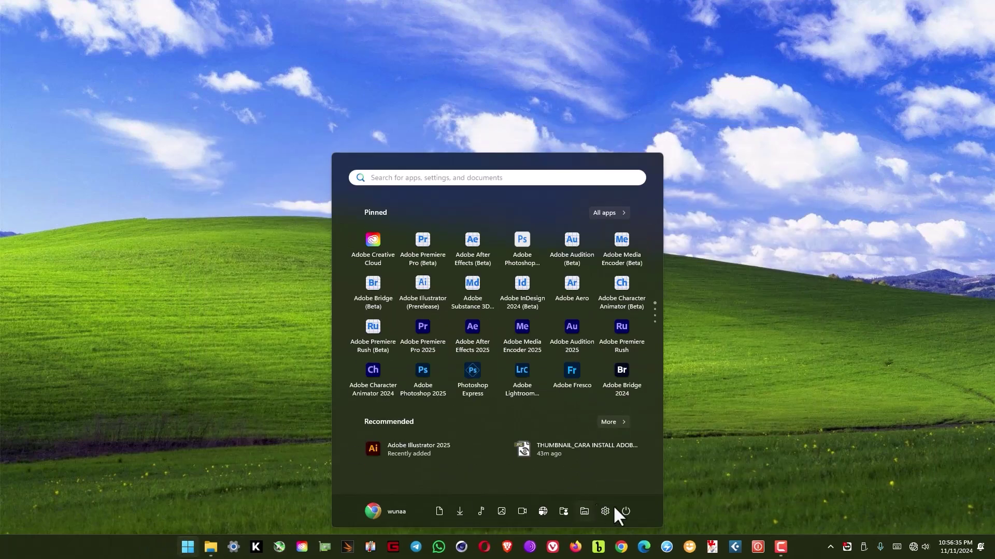
left_click(626, 511)
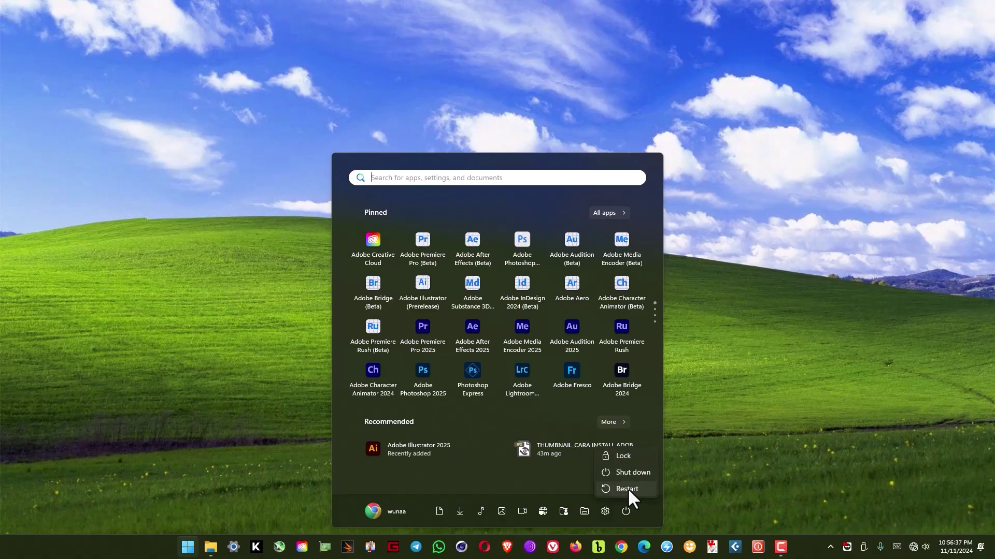
left_click(626, 489)
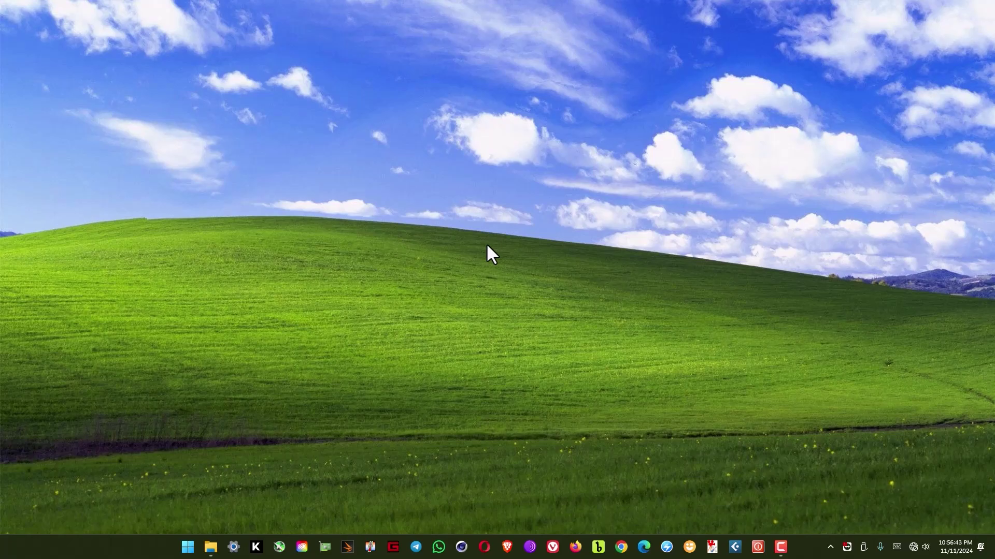
- Search Start for 'ADOBE ILLUSTRATOR 2025' and launch the best-match result
left_click(188, 548)
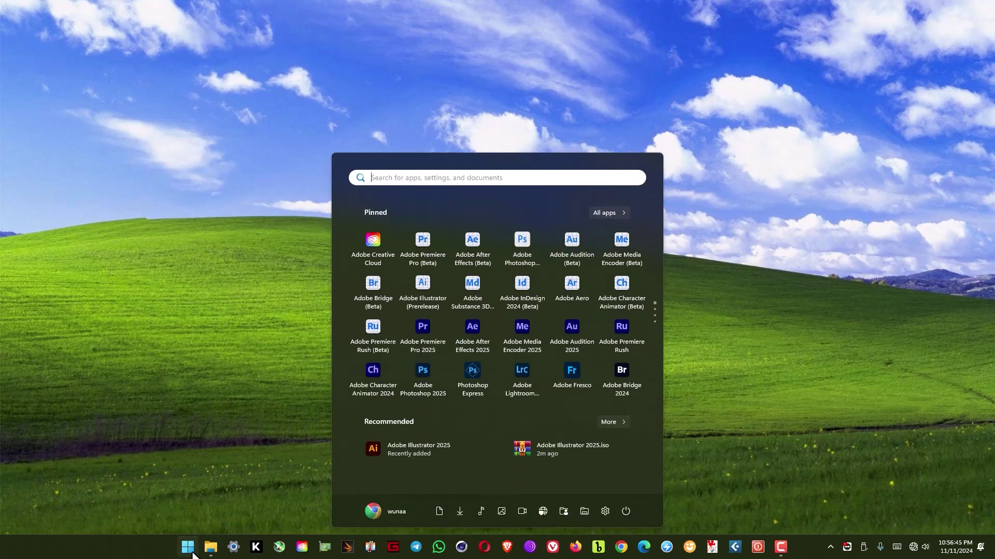
type("AD")
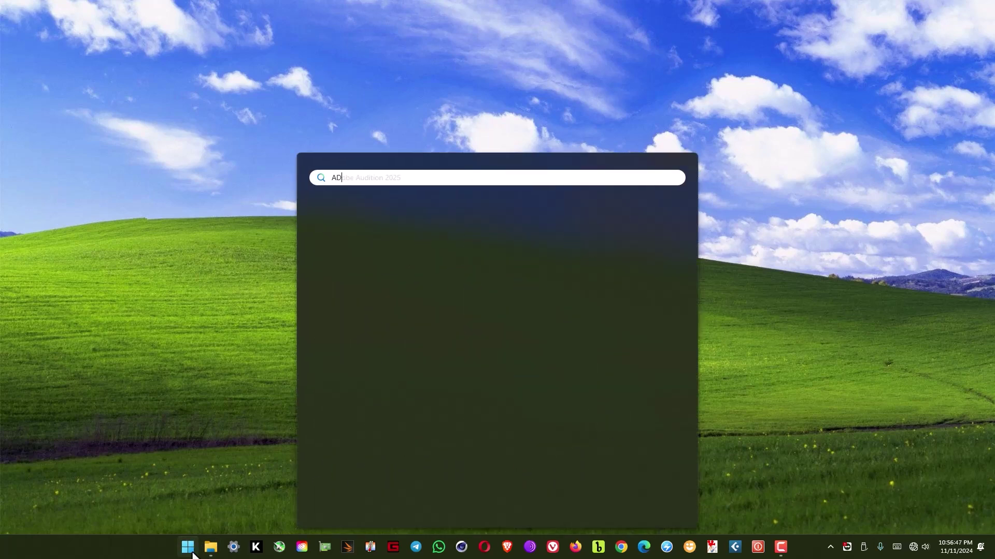
type("OBE ILL")
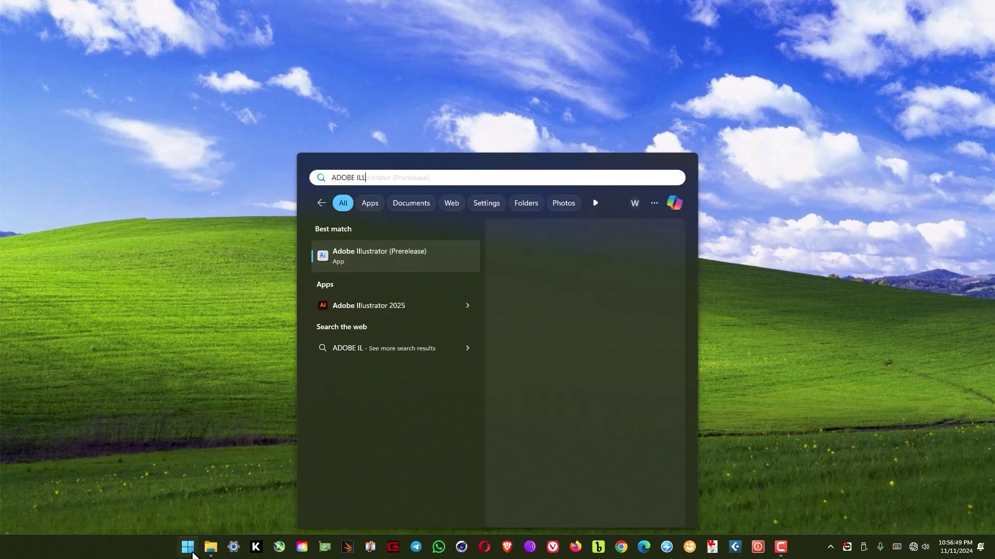
type("US")
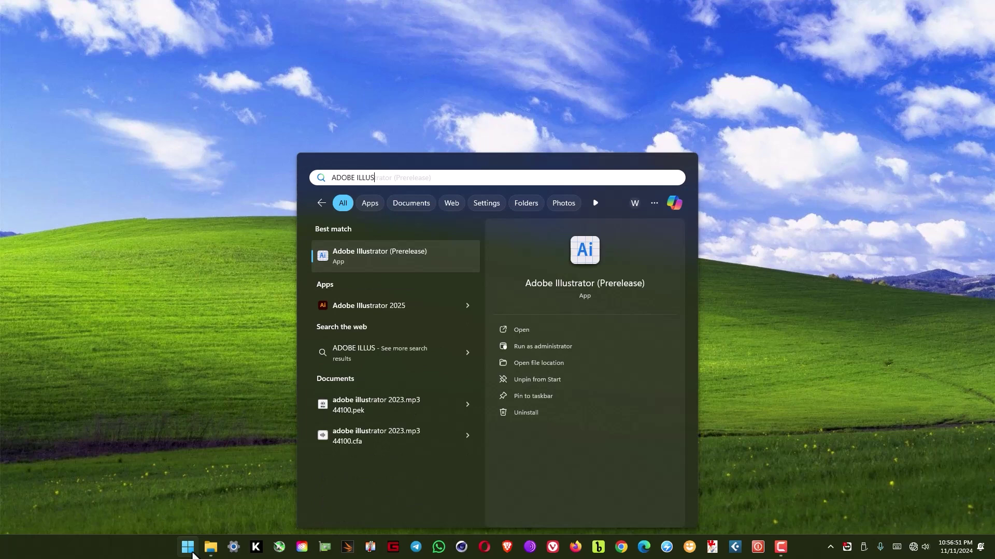
type("TRATOR ")
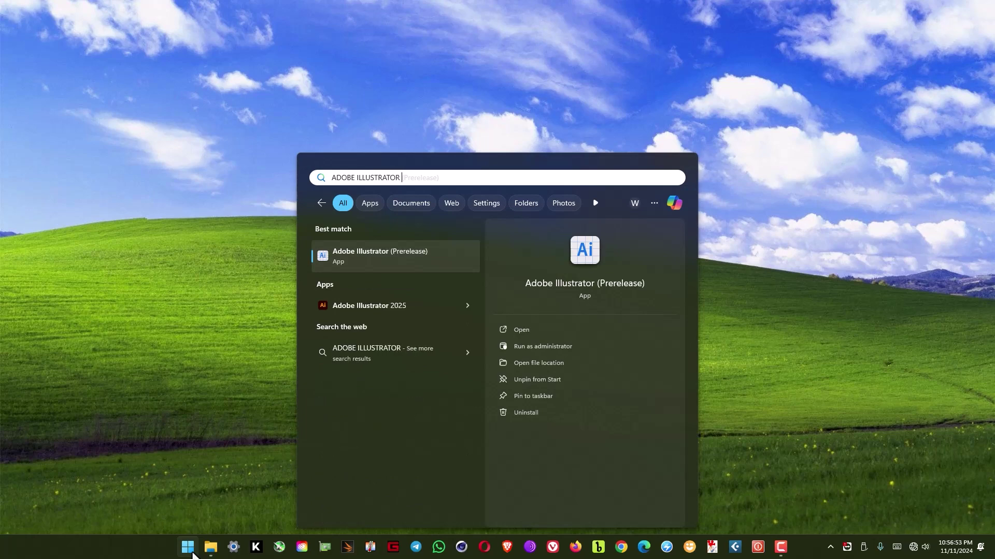
type("2025")
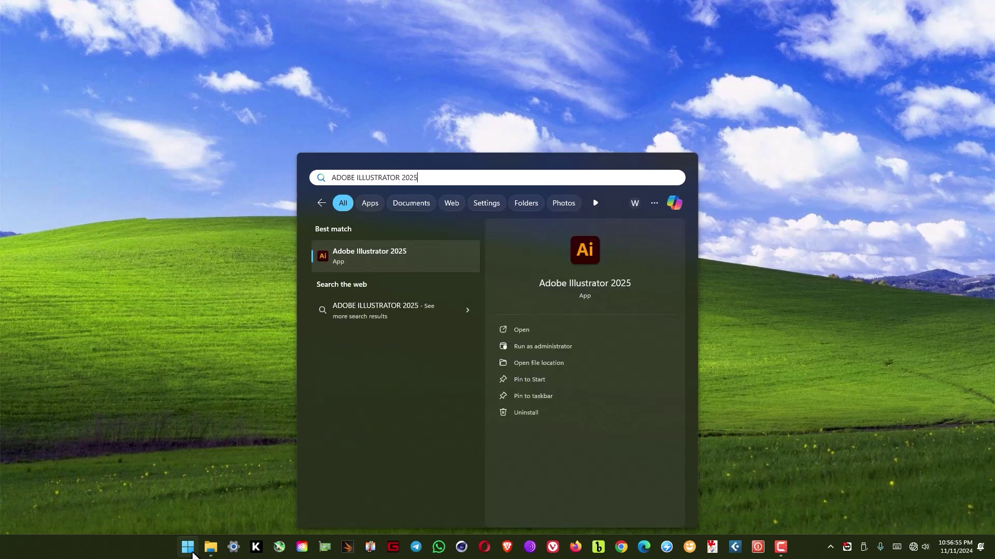
left_click(588, 257)
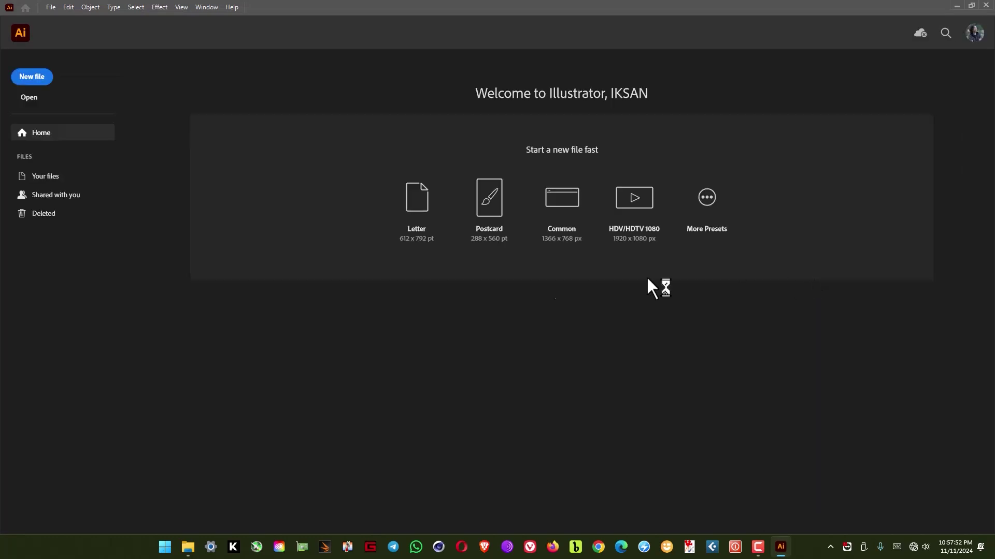
- Start a new file from the Home screen to show the A4, Letter and Web-Large presets
left_click(20, 77)
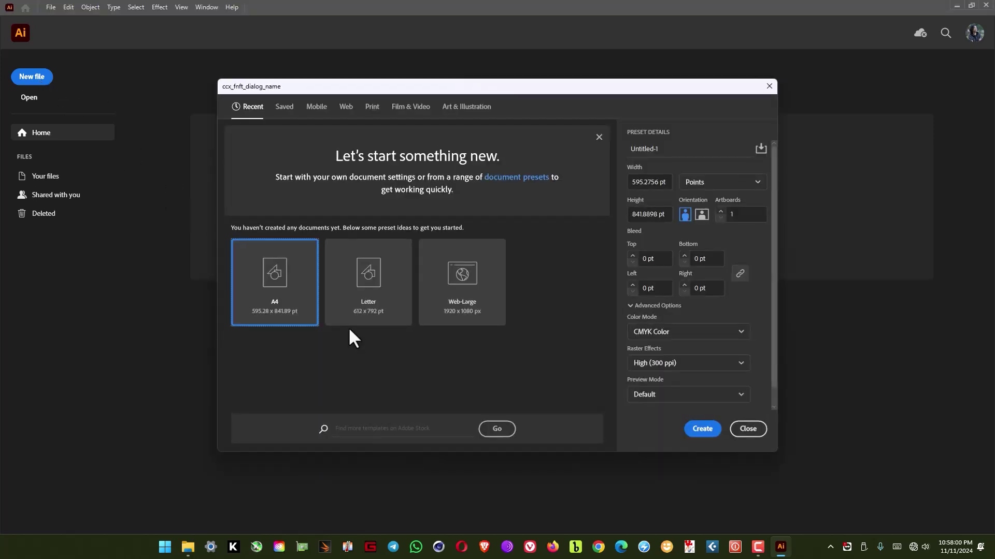
- Browse the Print, Web and Mobile document preset categories
left_click(372, 107)
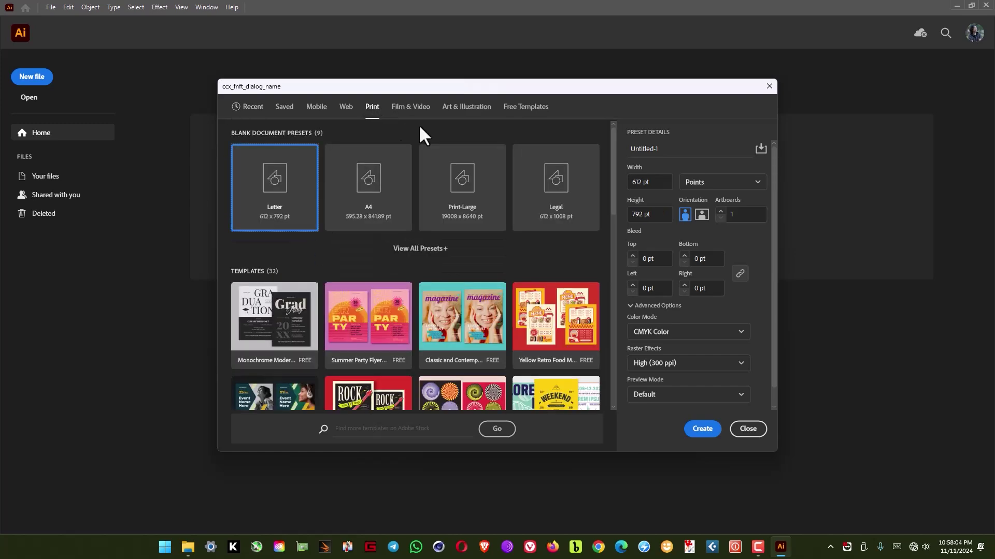
scroll(435, 347, "down", 2)
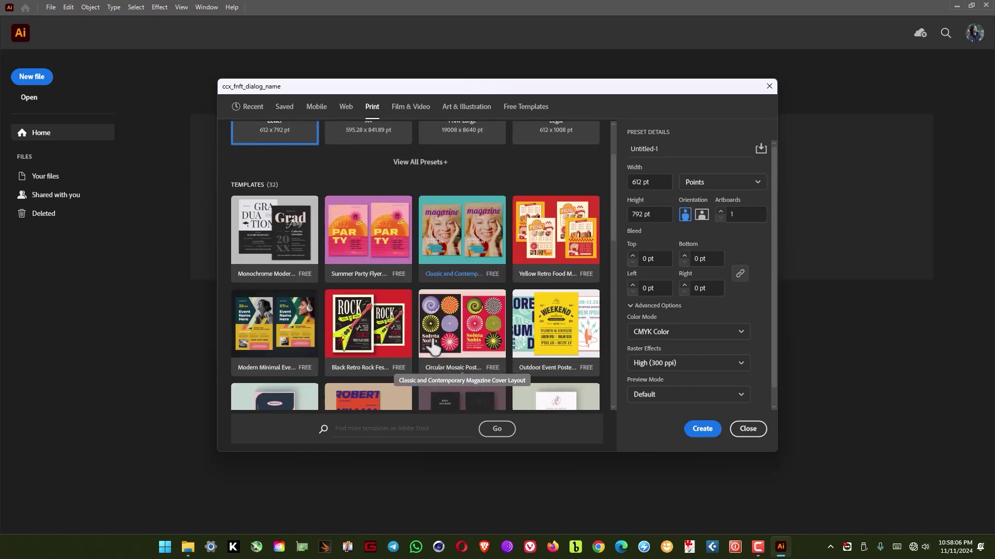
scroll(435, 347, "down", 5)
scroll(431, 339, "down", 3)
scroll(431, 340, "down", 2)
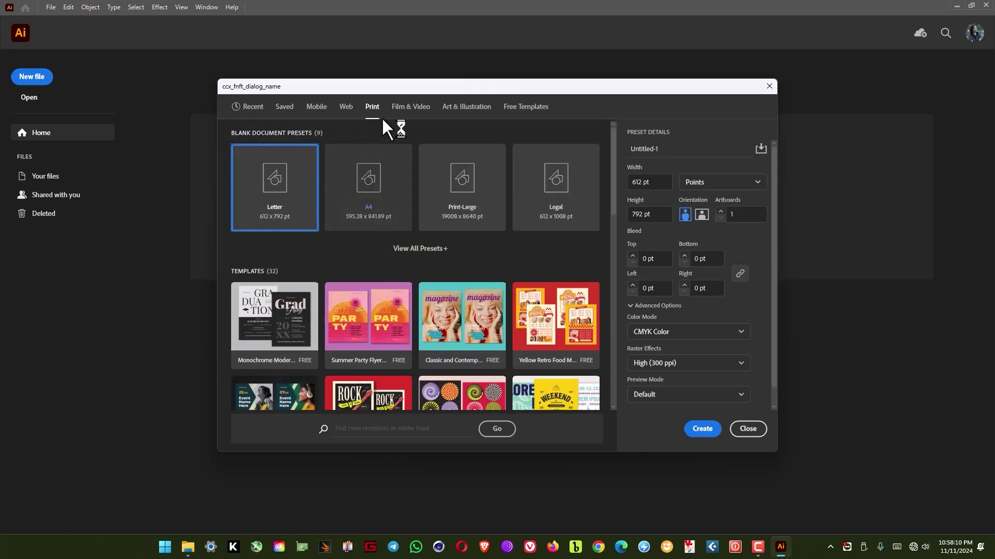
left_click(342, 109)
scroll(346, 326, "down", 5)
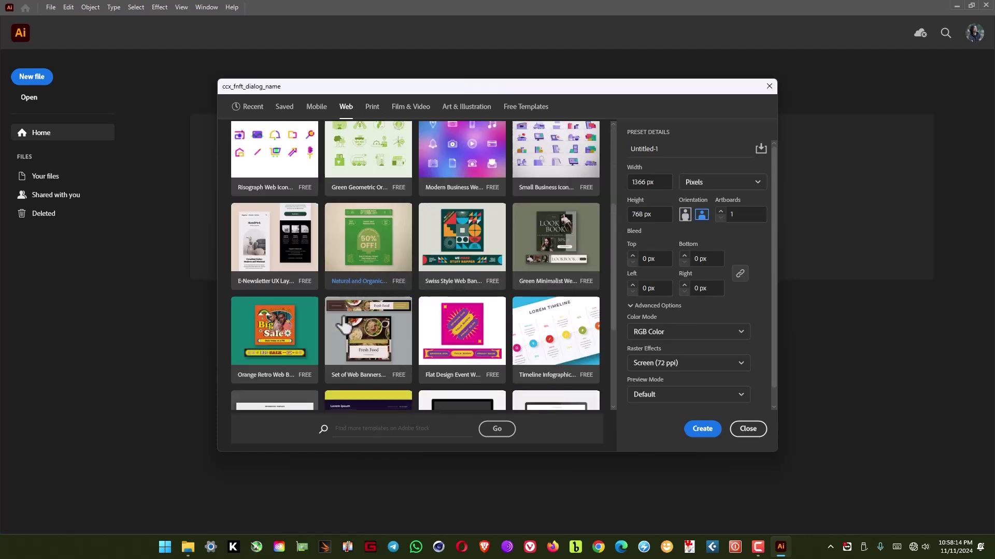
scroll(344, 321, "up", 10)
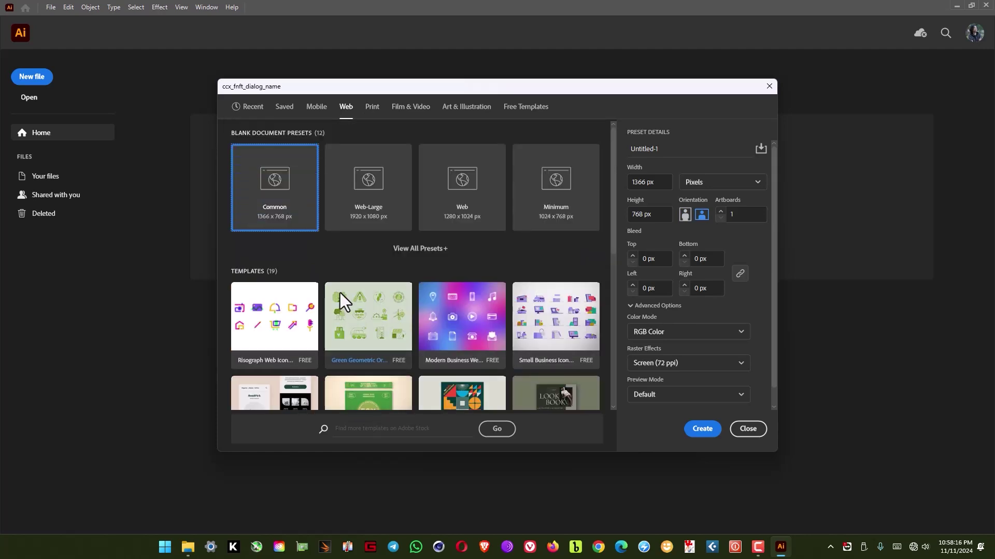
left_click(316, 107)
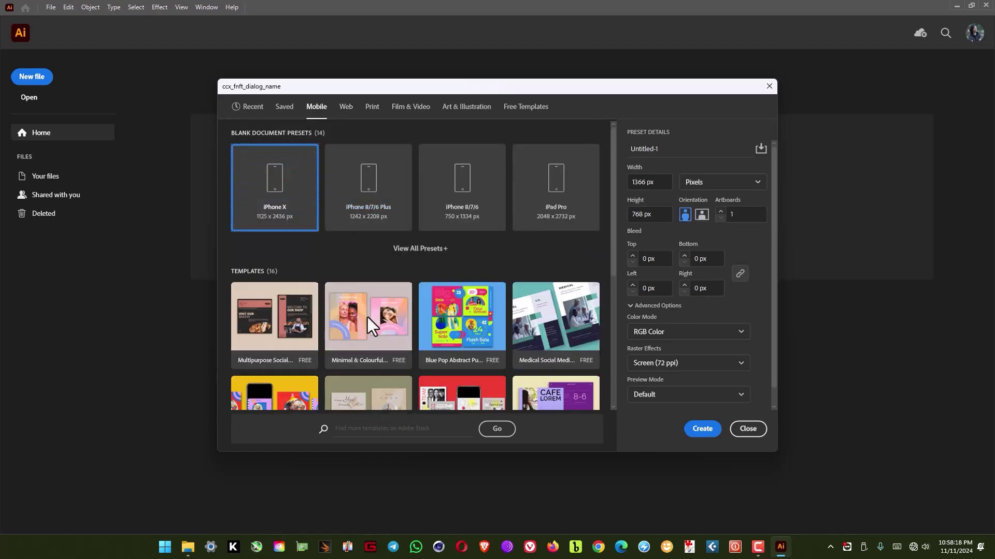
scroll(367, 332, "down", 5)
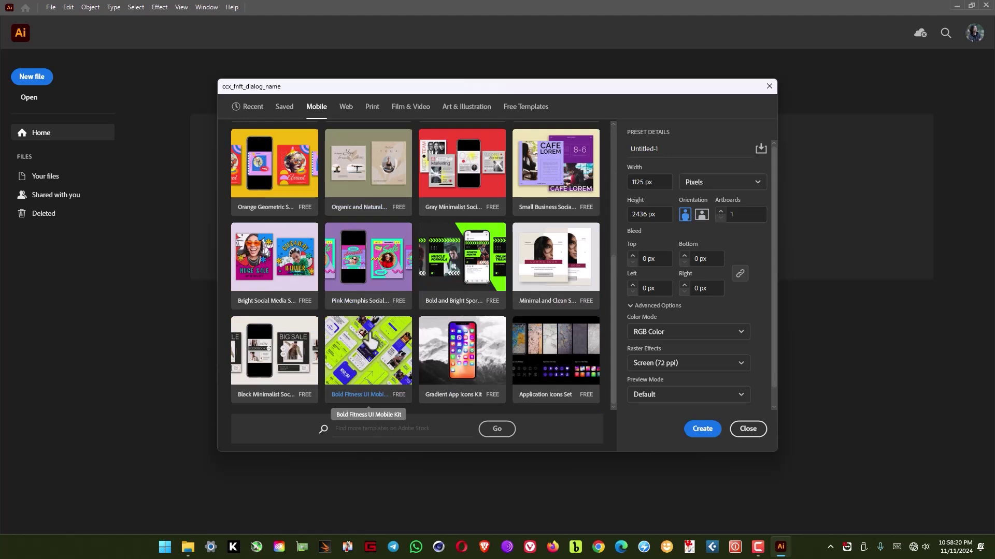
scroll(369, 336, "up", 5)
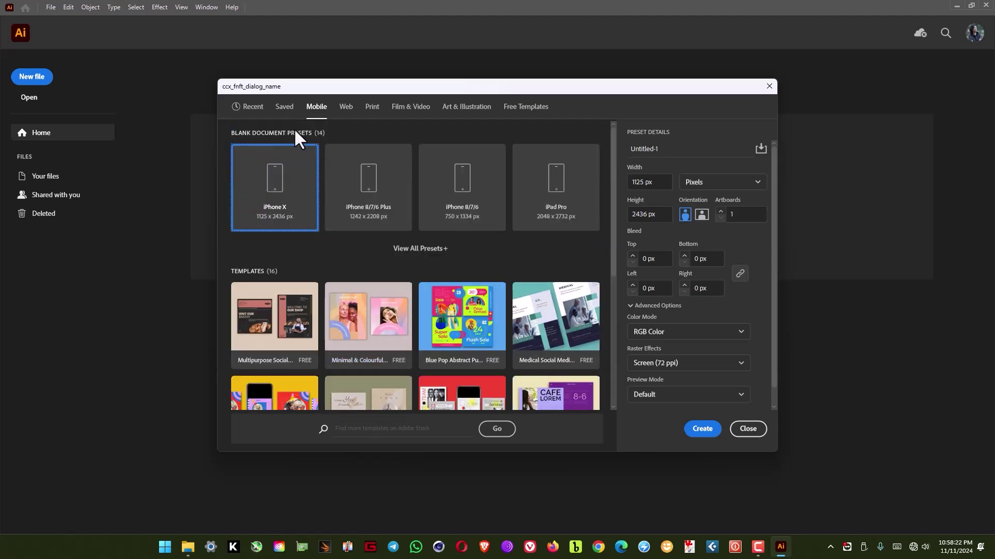
- Check the Saved, Recent and Art & Illustration preset categories
left_click(283, 109)
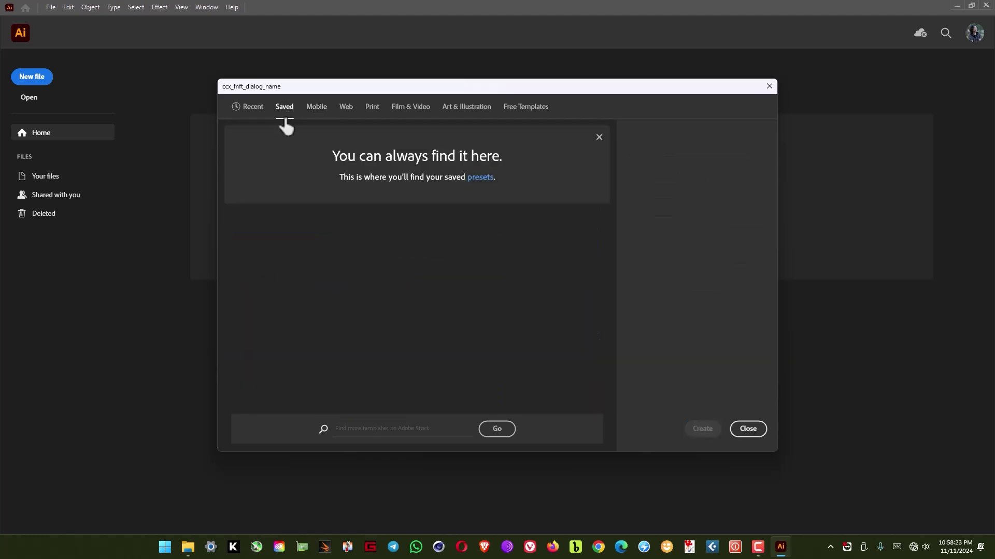
left_click(253, 108)
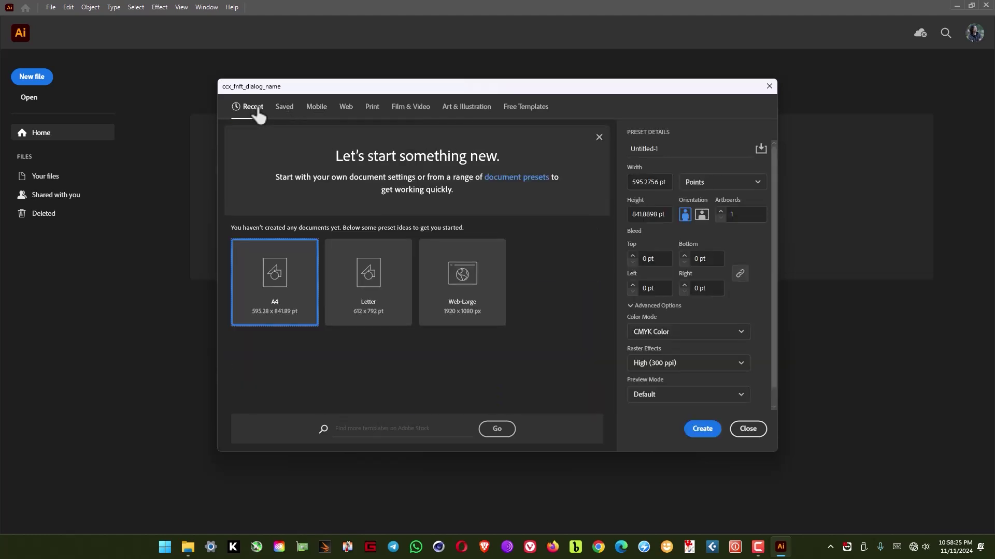
left_click(450, 113)
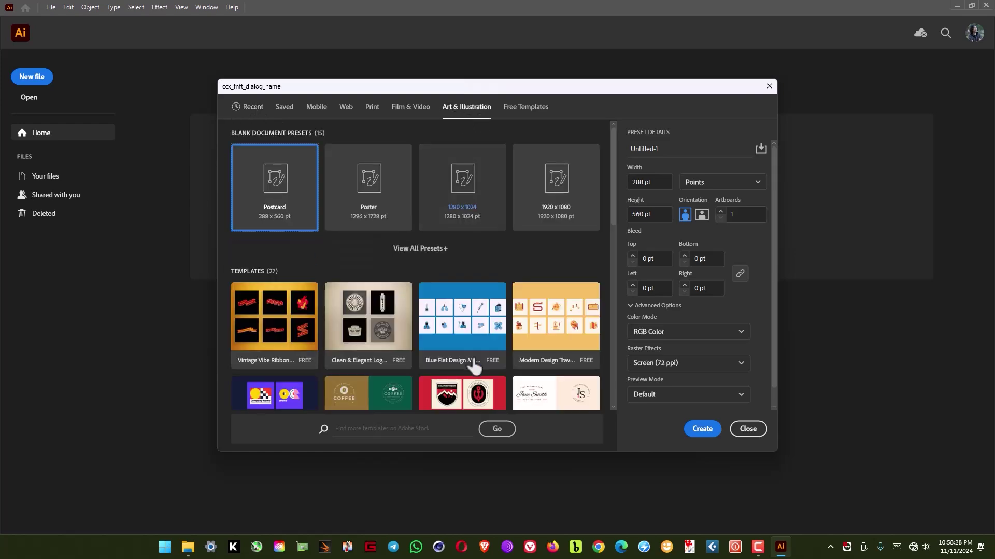
scroll(471, 363, "down", 3)
scroll(469, 353, "down", 3)
scroll(469, 344, "down", 3)
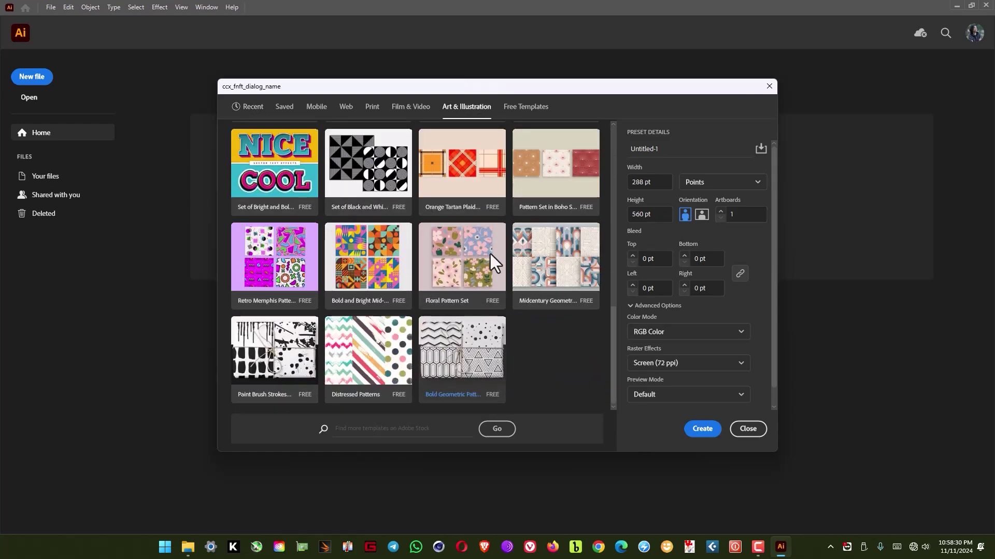
scroll(495, 197, "up", 5)
- Look through the Free Templates, then create a blank 1366 x 768 px web document
left_click(520, 108)
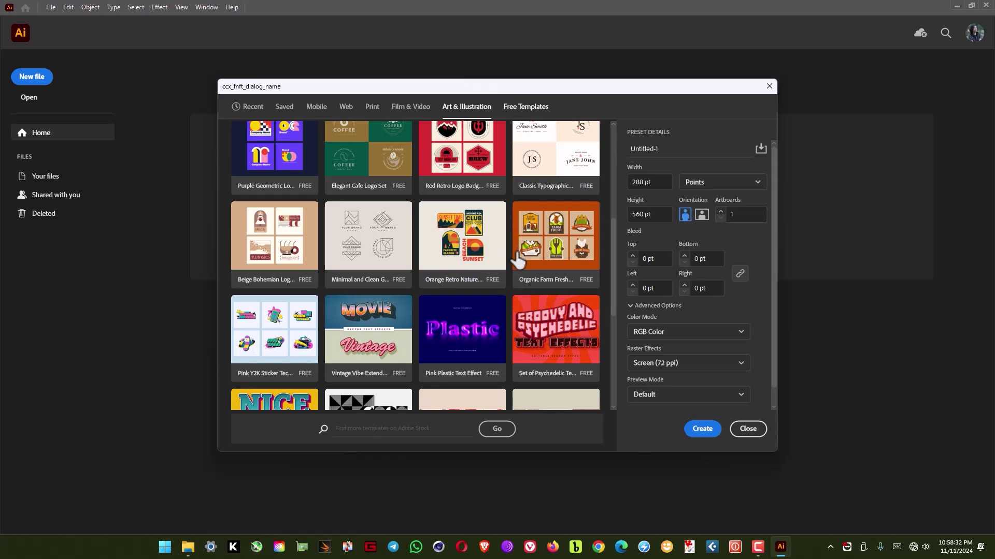
scroll(505, 306, "down", 5)
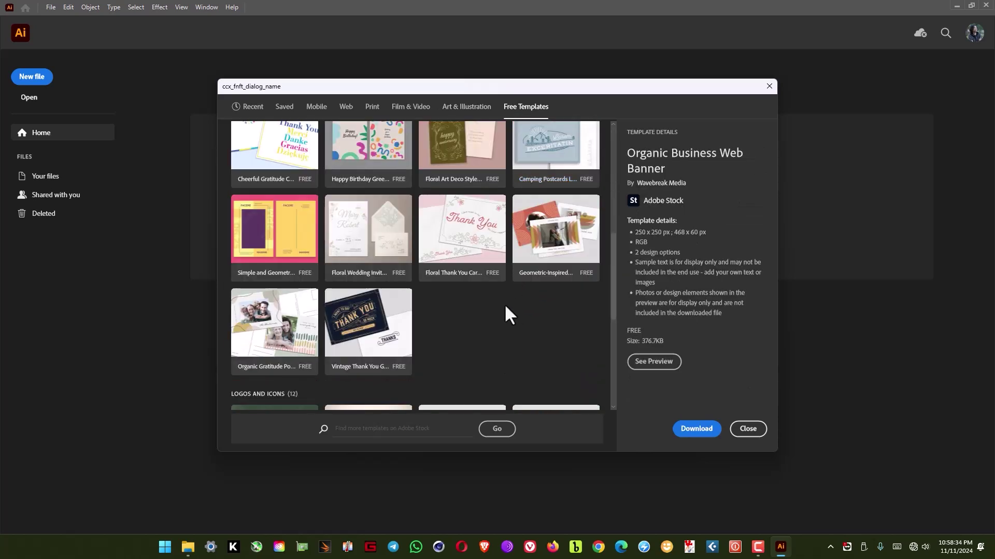
scroll(505, 306, "down", 3)
scroll(505, 305, "down", 3)
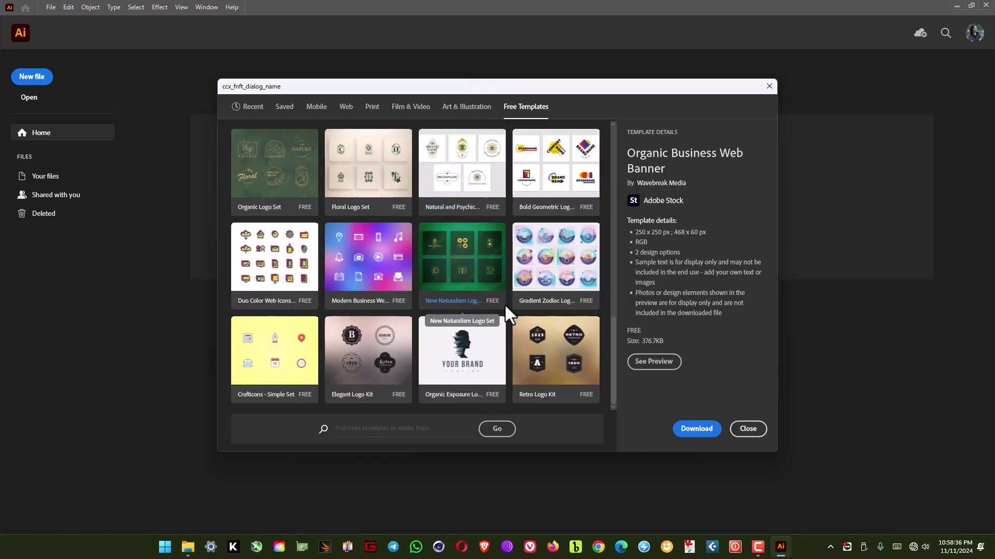
scroll(504, 304, "up", 2)
scroll(505, 304, "up", 6)
scroll(503, 303, "up", 3)
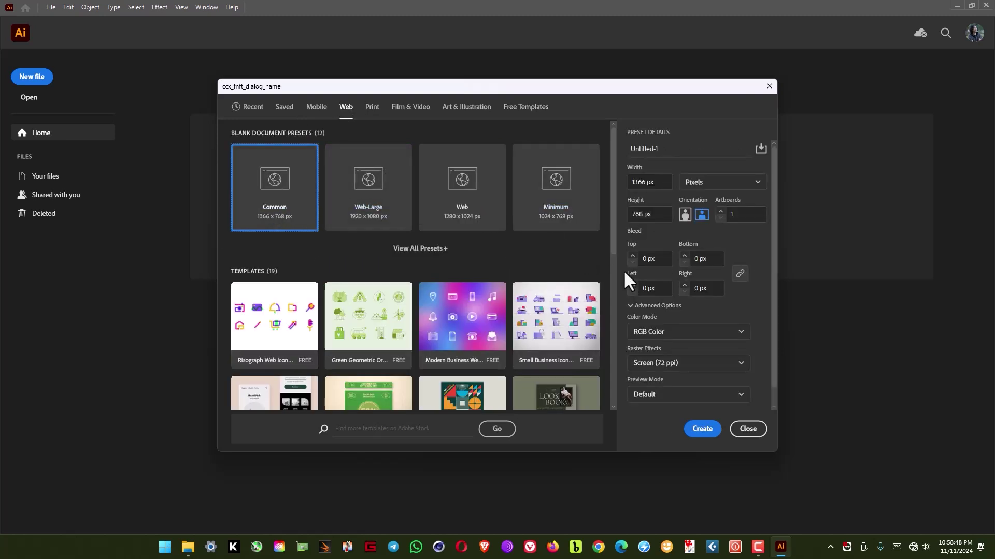
left_click(702, 429)
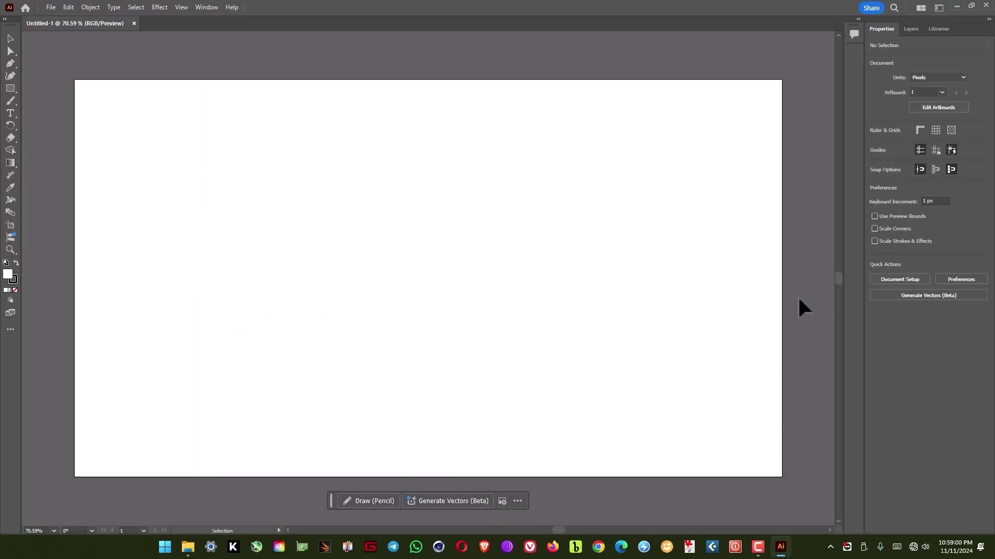
left_click(51, 5)
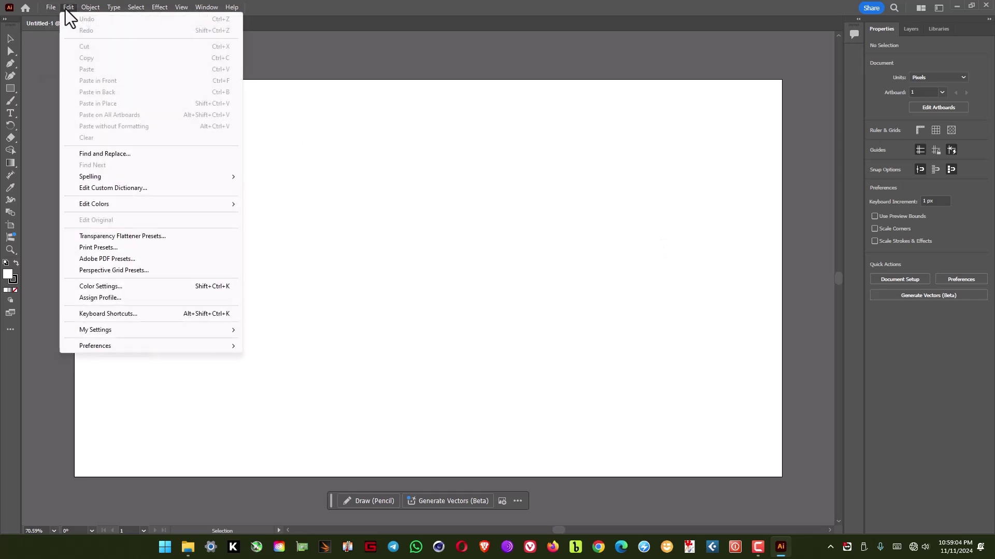
mouse_move(94, 346)
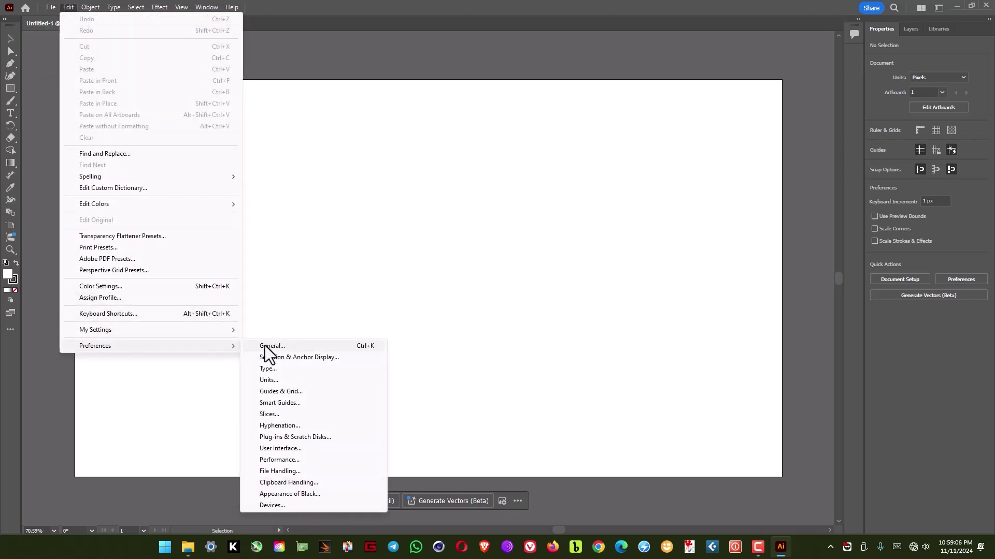
- Review the General through Plug-ins & Scratch Disks preference pages
left_click(269, 346)
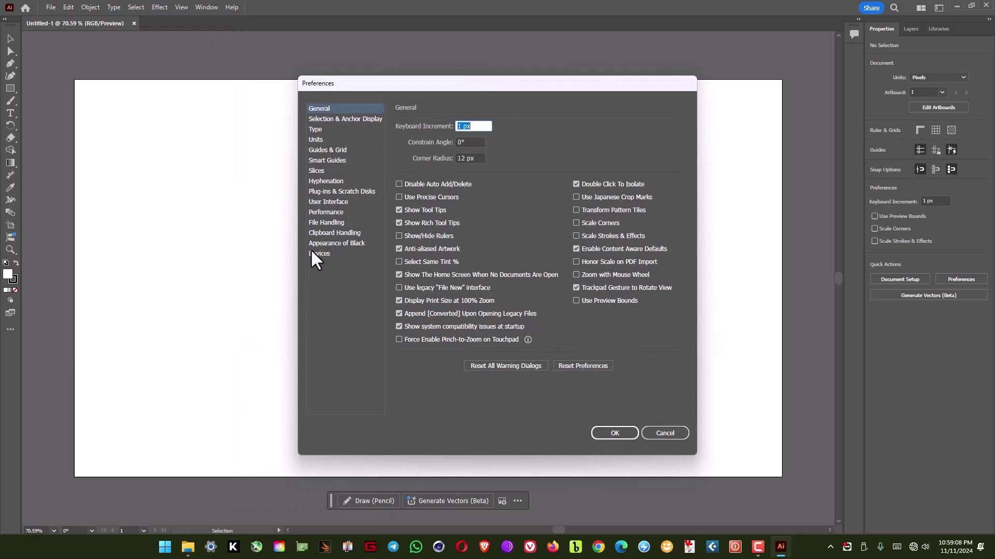
left_click(317, 120)
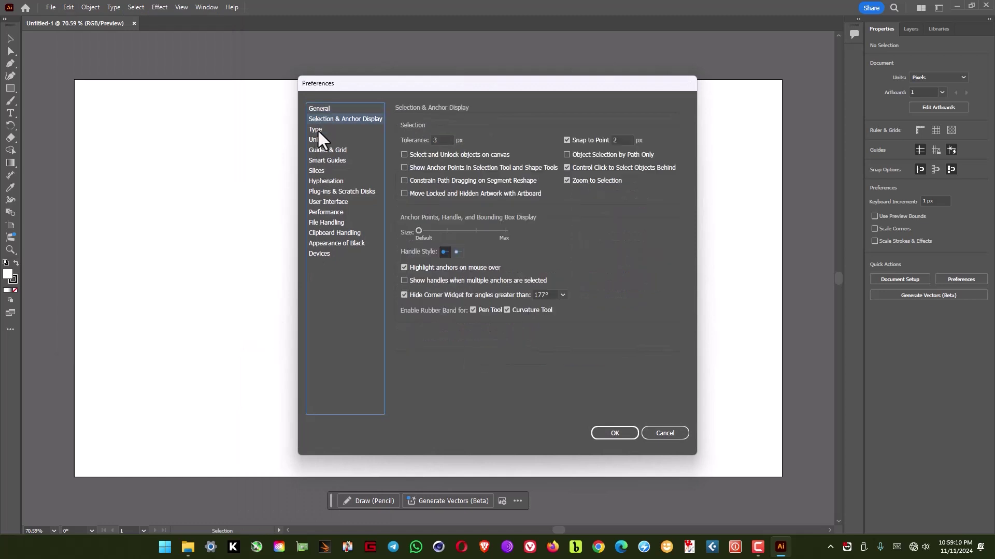
left_click(317, 129)
left_click(318, 150)
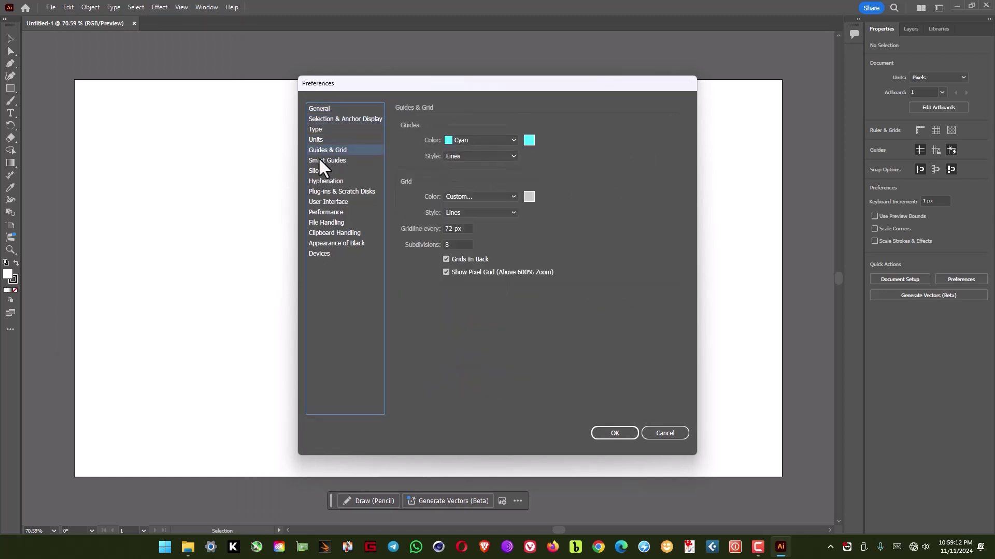
left_click(319, 162)
left_click(318, 180)
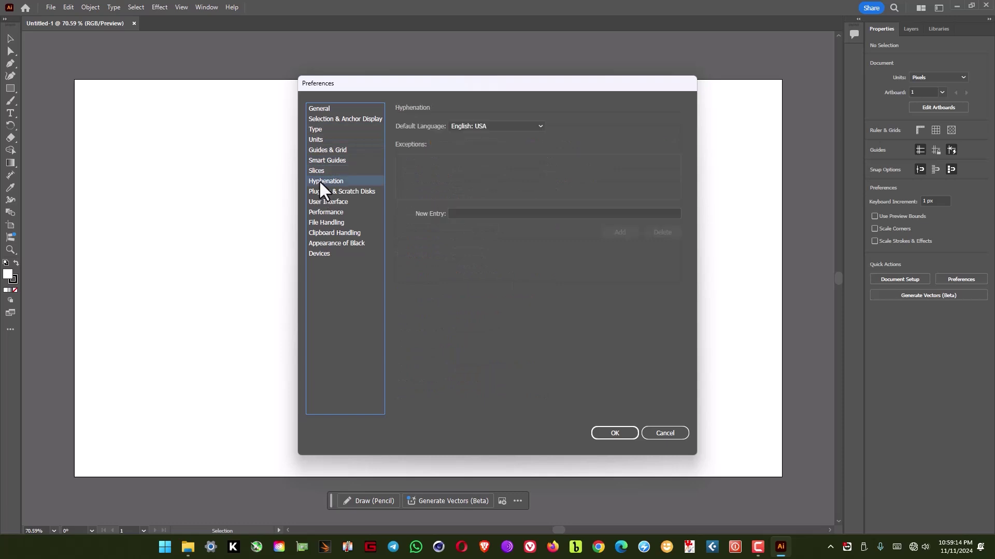
left_click(319, 191)
- Set the User Interface brightness to the darkest theme and apply it
left_click(320, 202)
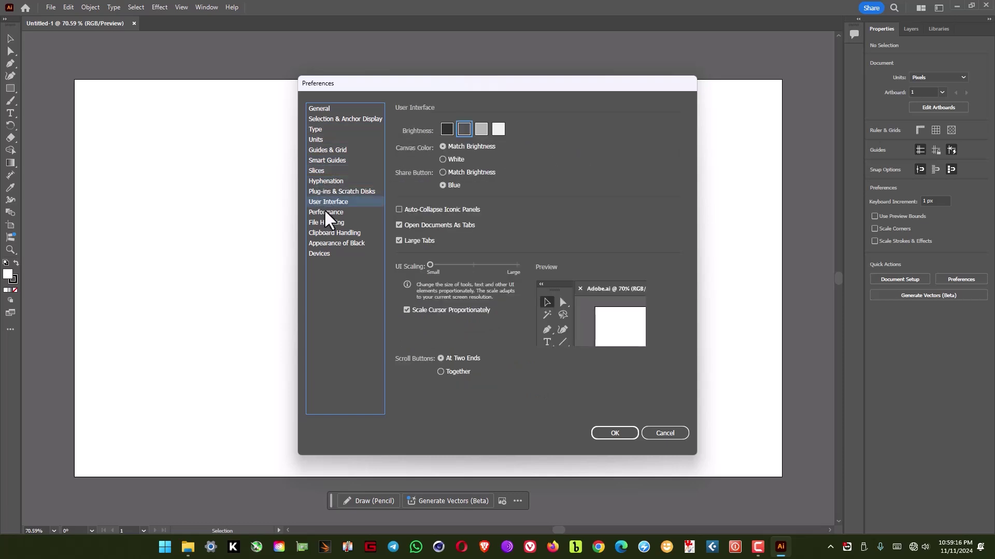
left_click(447, 130)
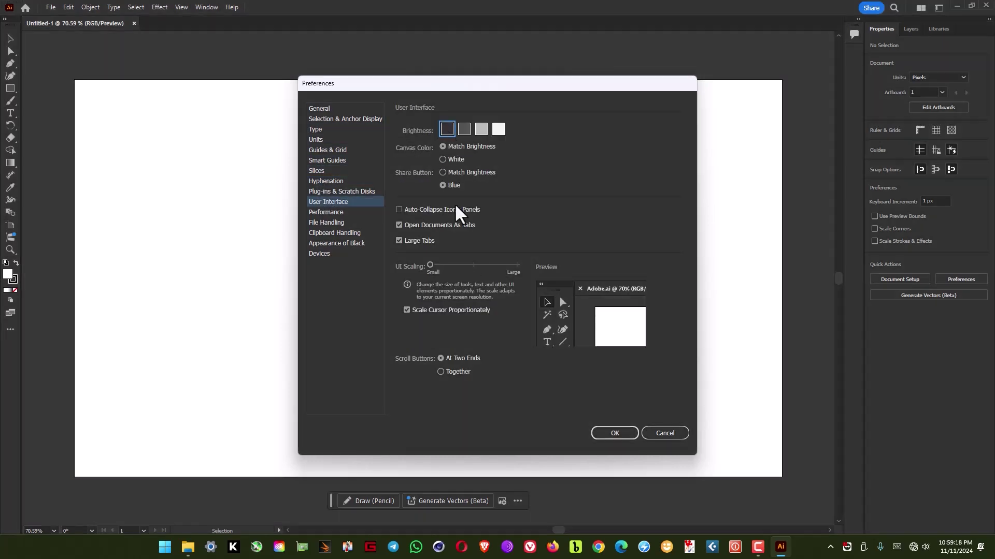
left_click(611, 433)
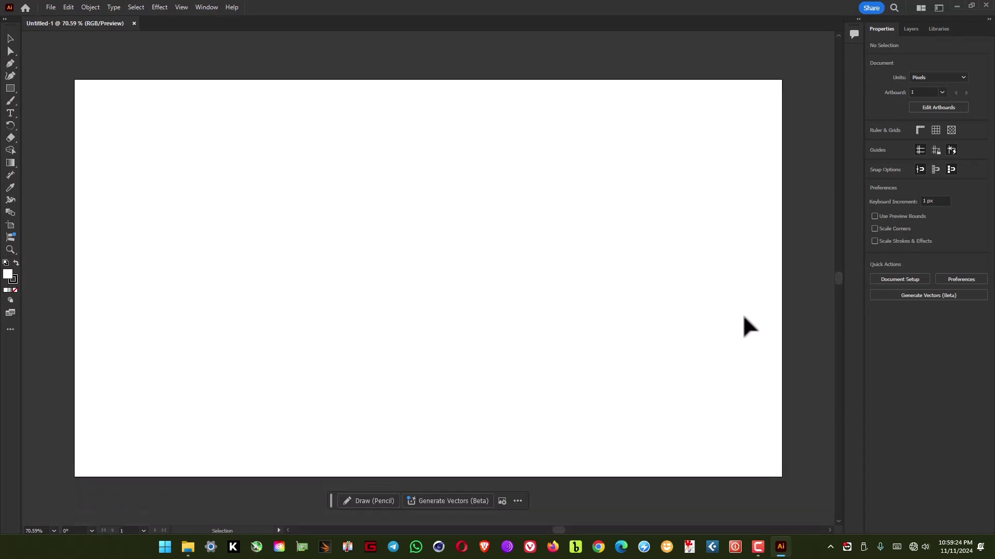
left_click(359, 502)
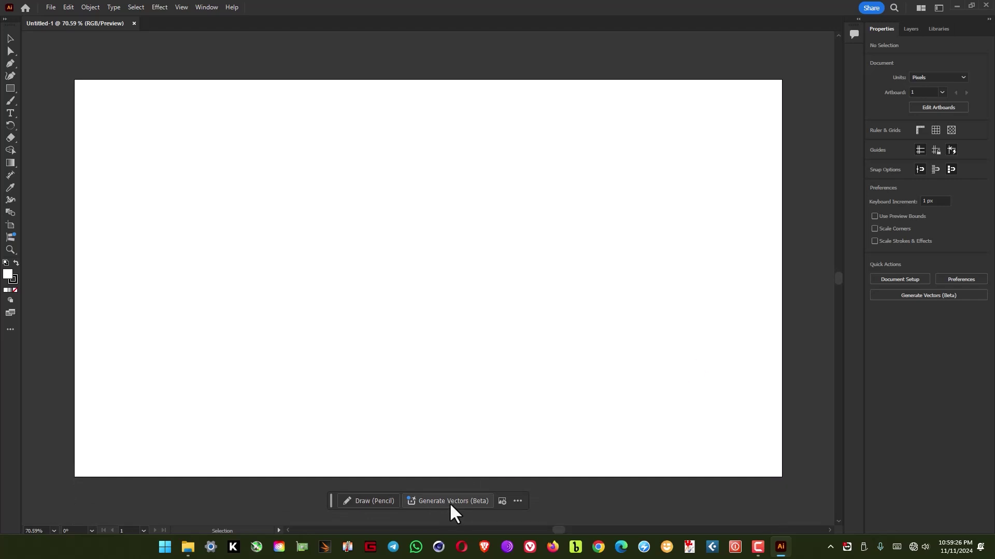